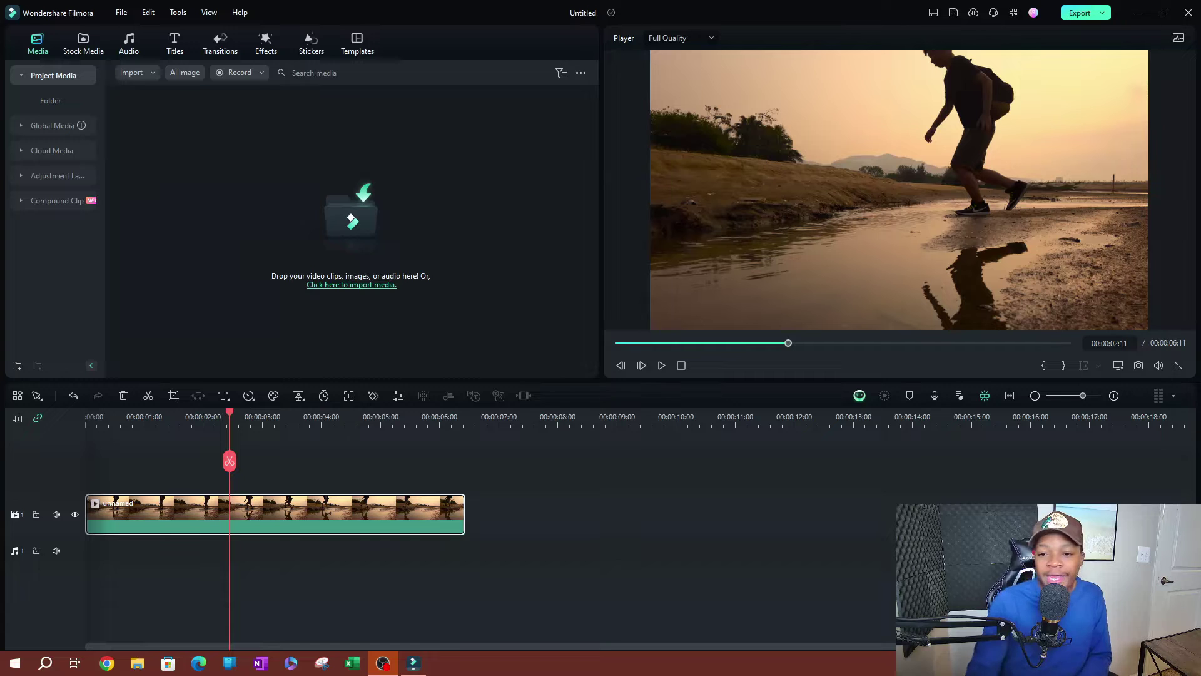
pyautogui.click(661, 366)
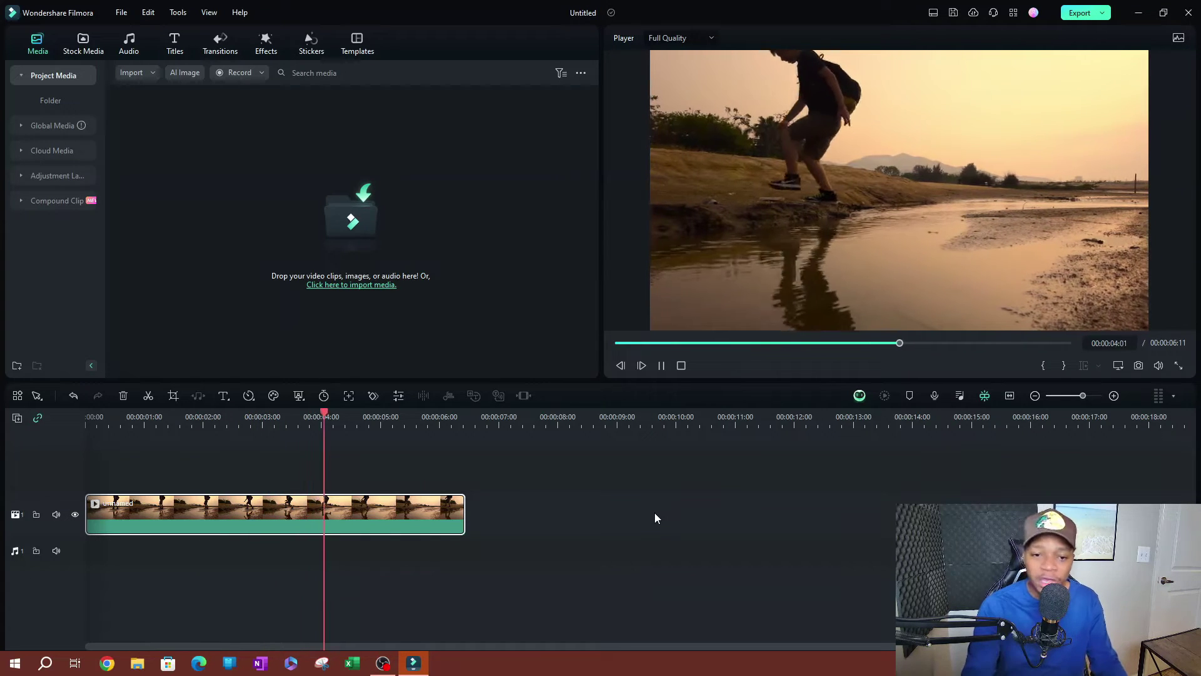
pyautogui.press('space')
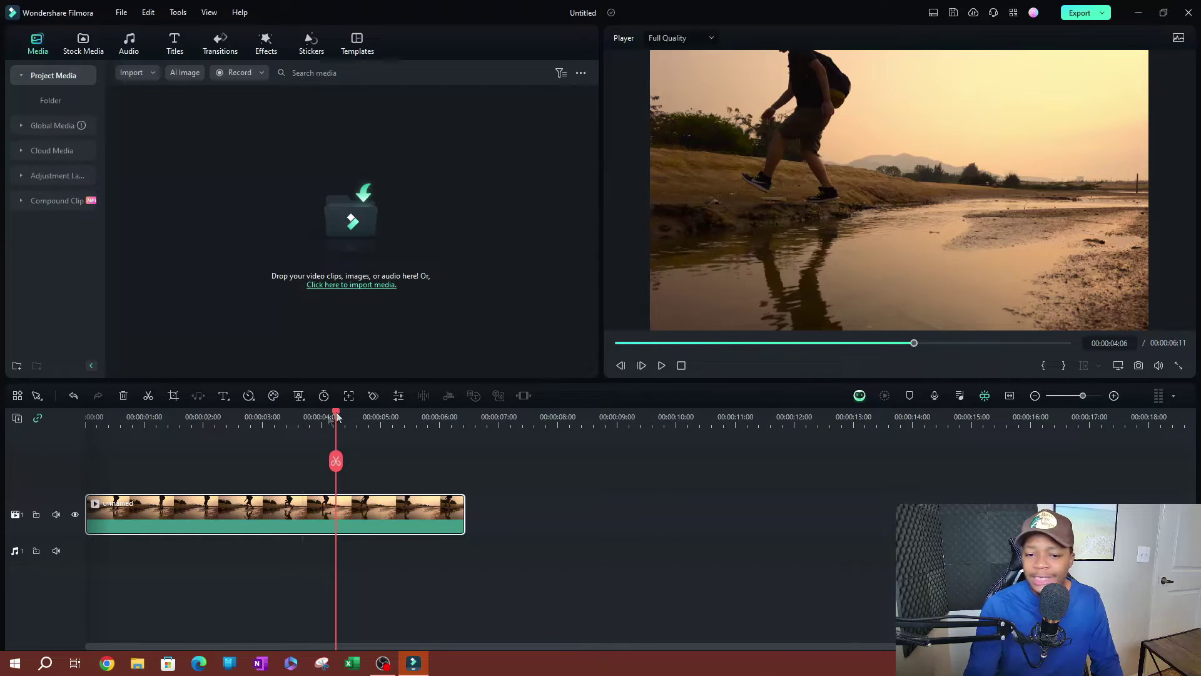
pyautogui.moveTo(336, 412); pyautogui.dragTo(81, 403)
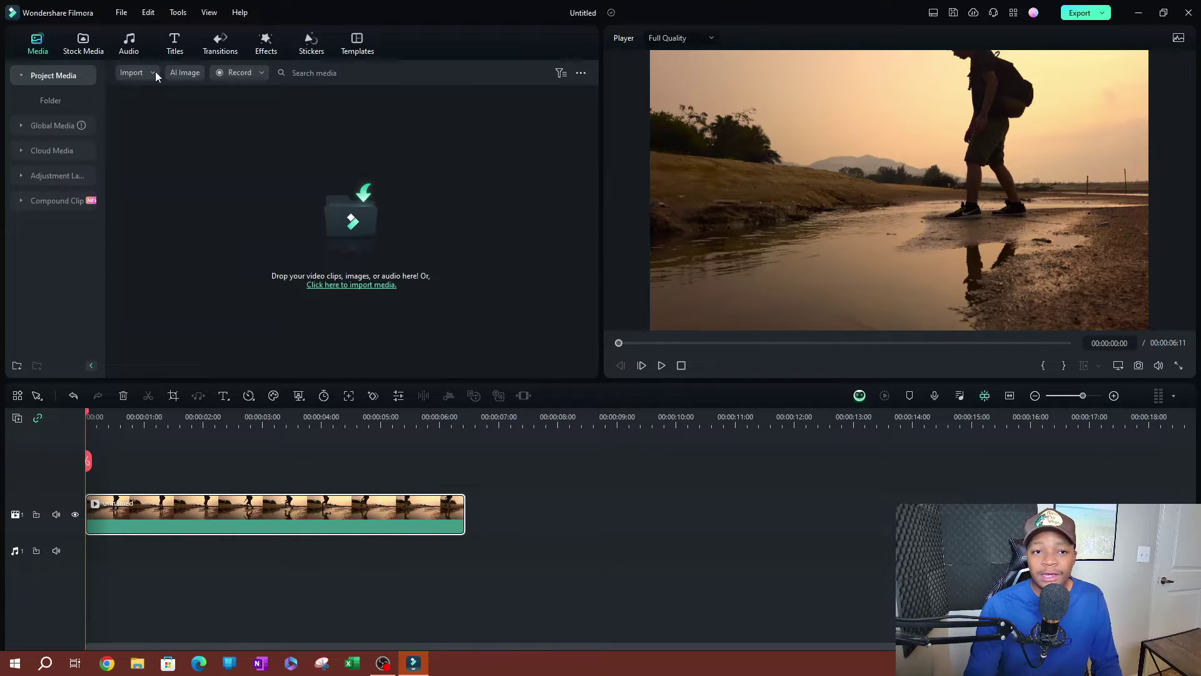
# Show only the free filters under Effects > Filter&LUT > Cinematic
pyautogui.click(266, 42)
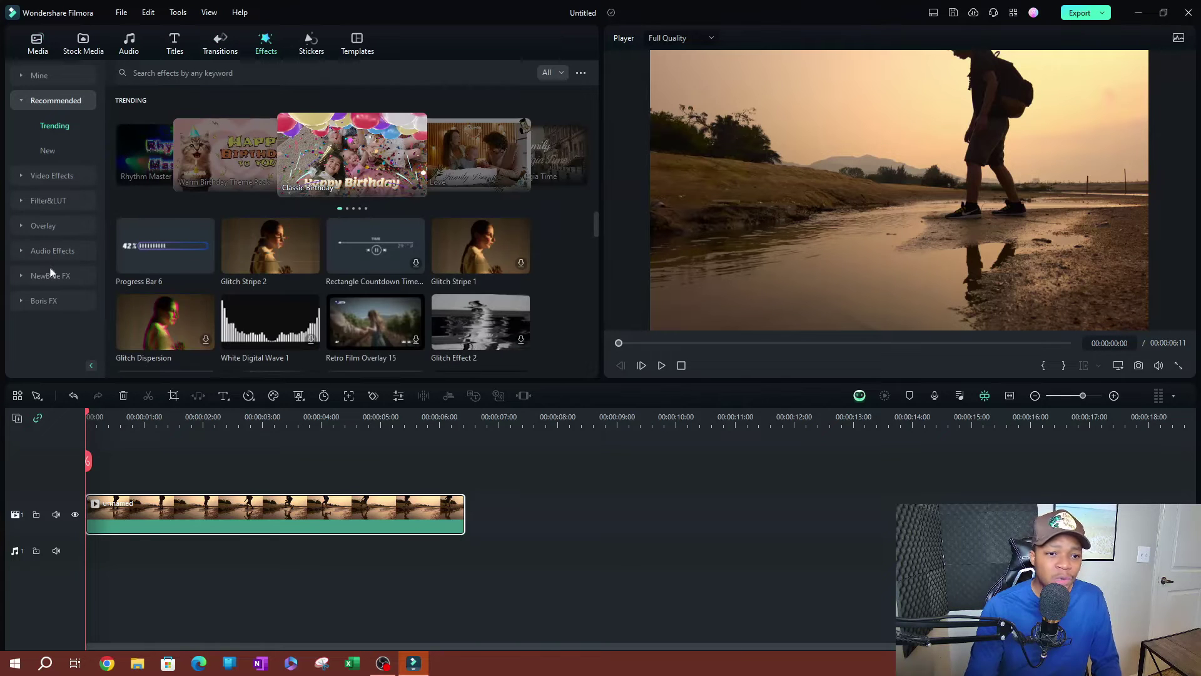
pyautogui.click(26, 200)
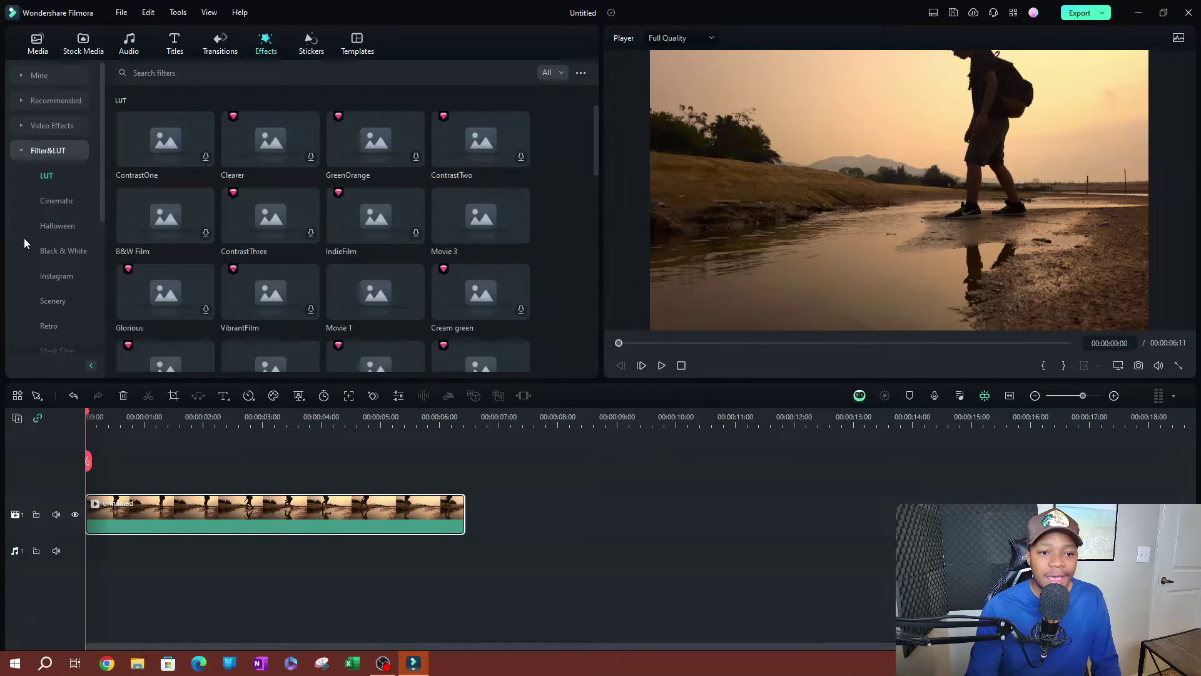
pyautogui.click(50, 203)
pyautogui.click(553, 72)
pyautogui.click(557, 108)
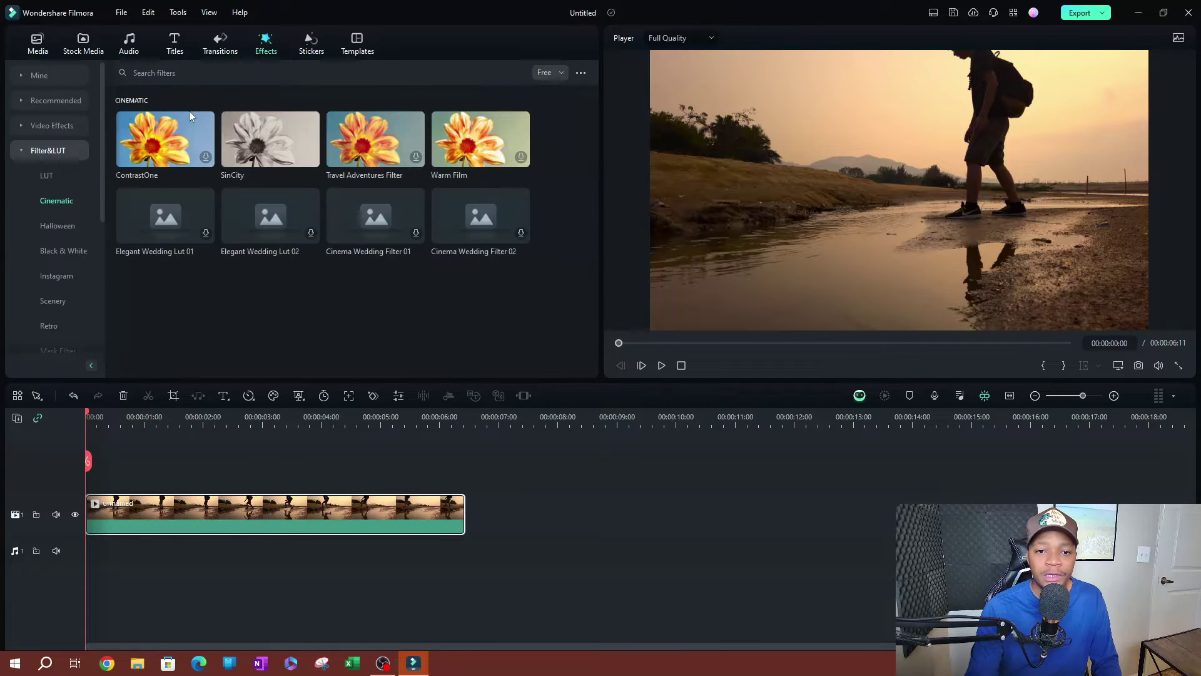
pyautogui.rightClick(119, 329)
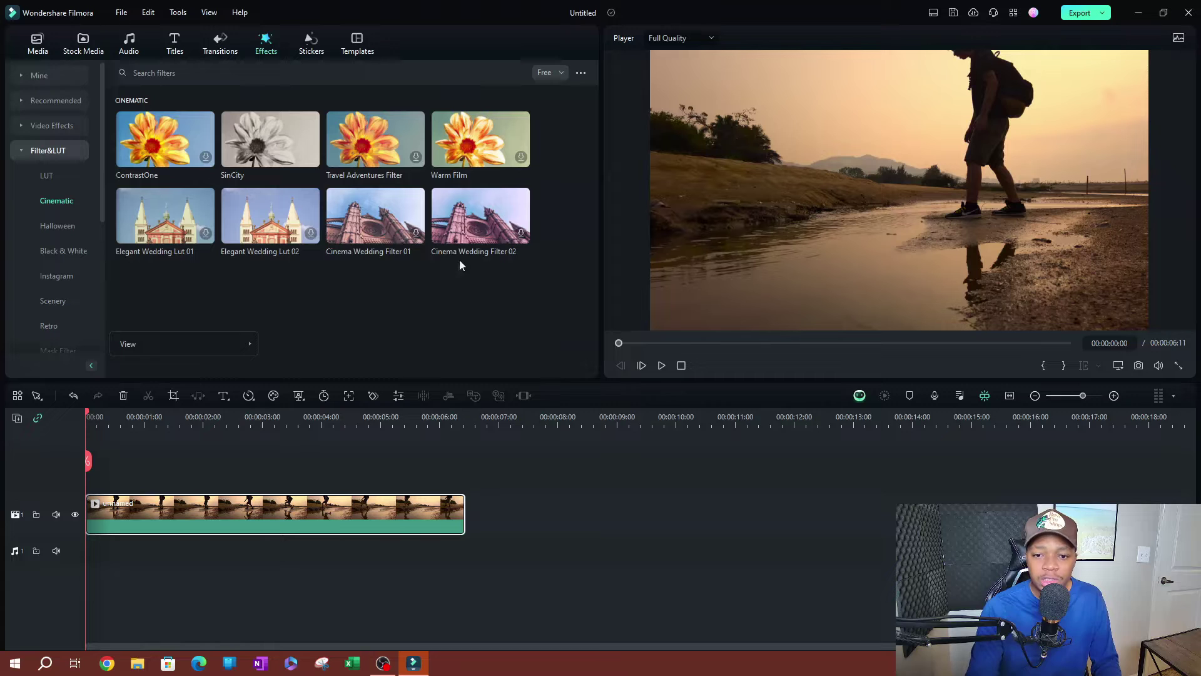
# Place Cinema Wedding Filter 02 on a track above the hiking clip and preview it
pyautogui.moveTo(465, 235); pyautogui.dragTo(63, 508)
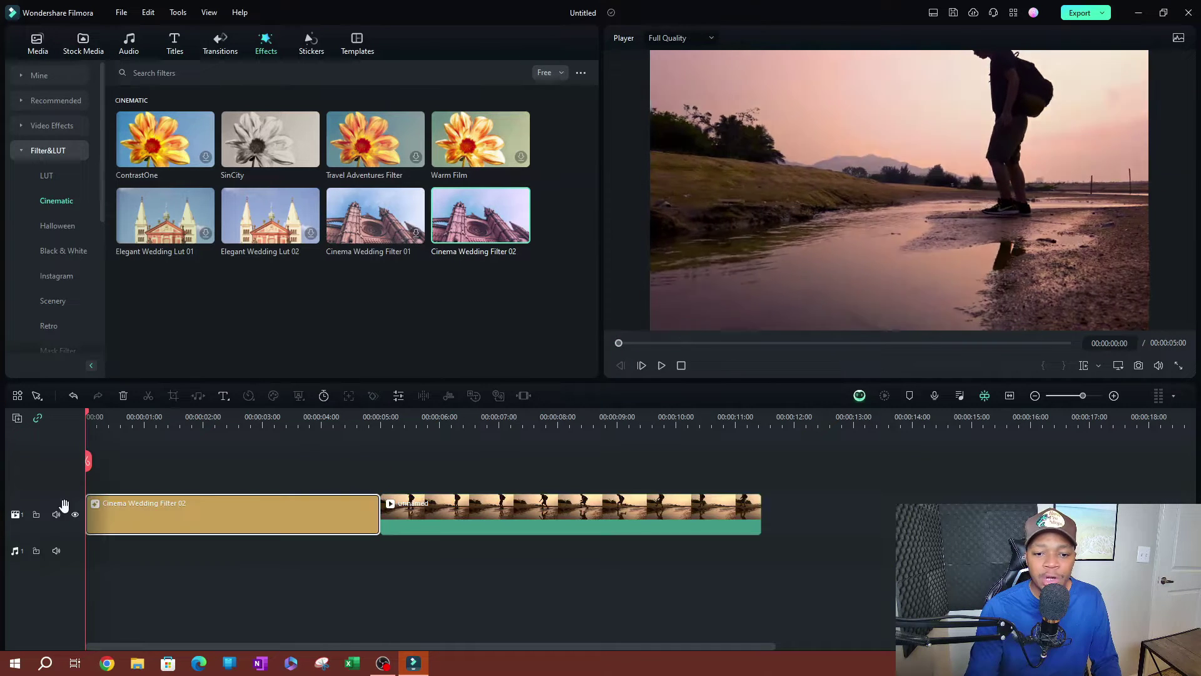
pyautogui.moveTo(236, 513); pyautogui.dragTo(257, 485)
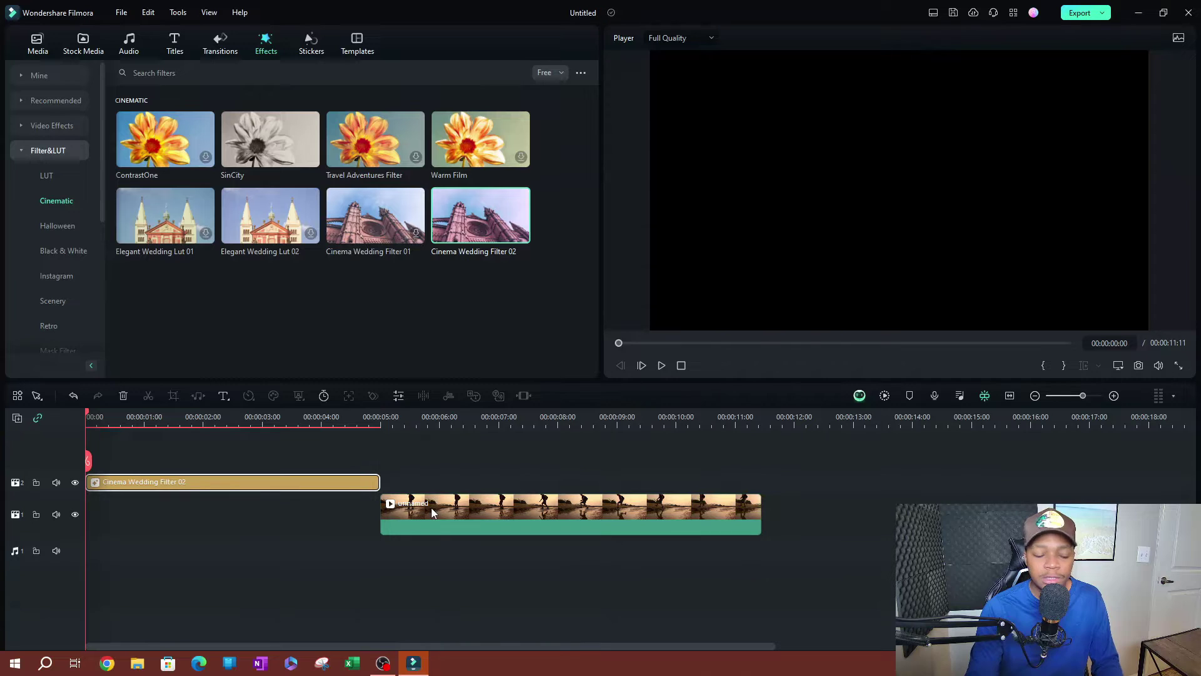
pyautogui.hotkey('ctrl', 'z')
pyautogui.hotkey('ctrl', 'z')
pyautogui.moveTo(441, 200); pyautogui.dragTo(351, 470)
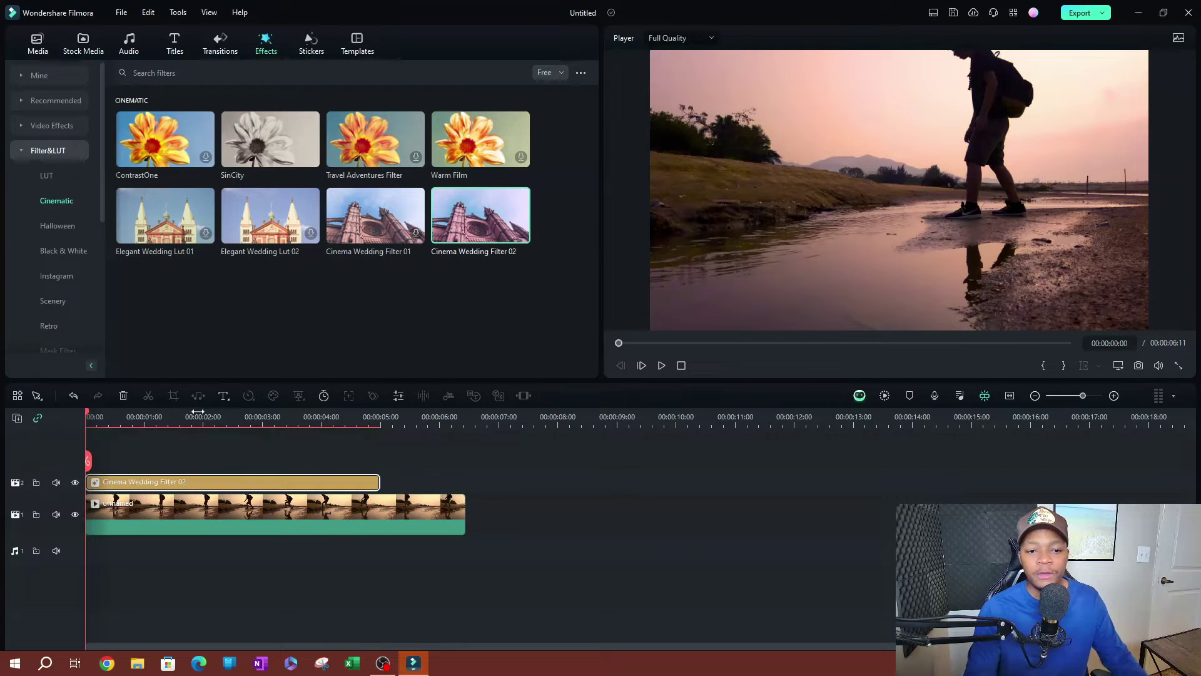
pyautogui.press('space')
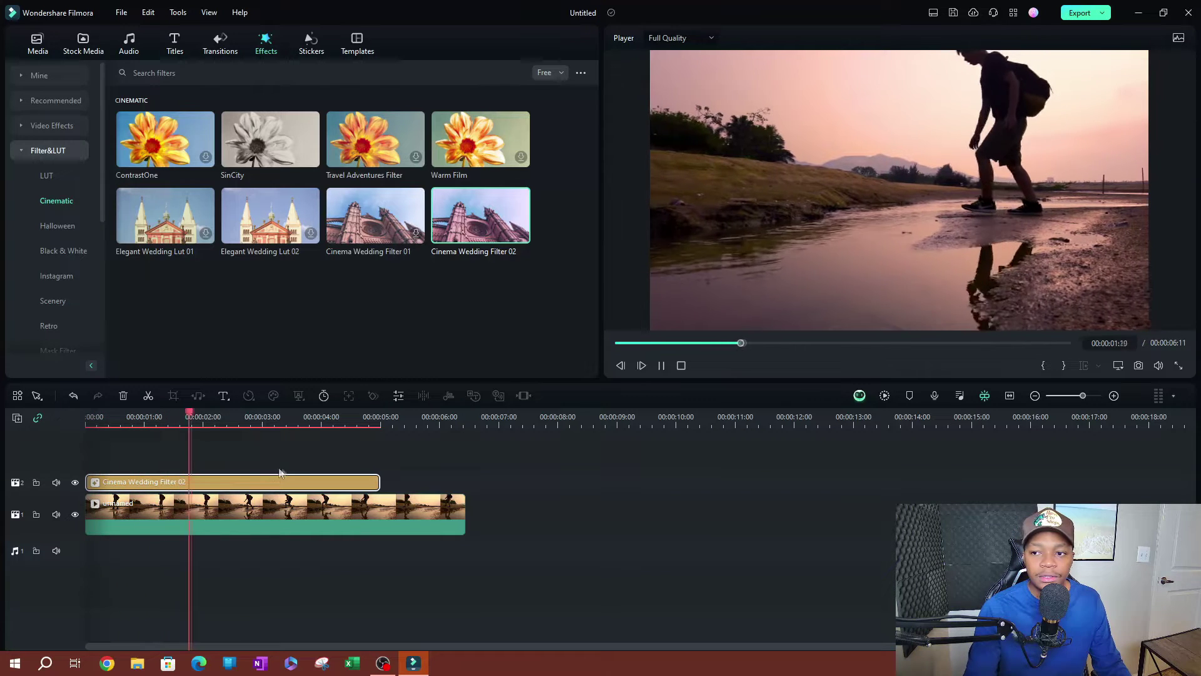
pyautogui.press('space')
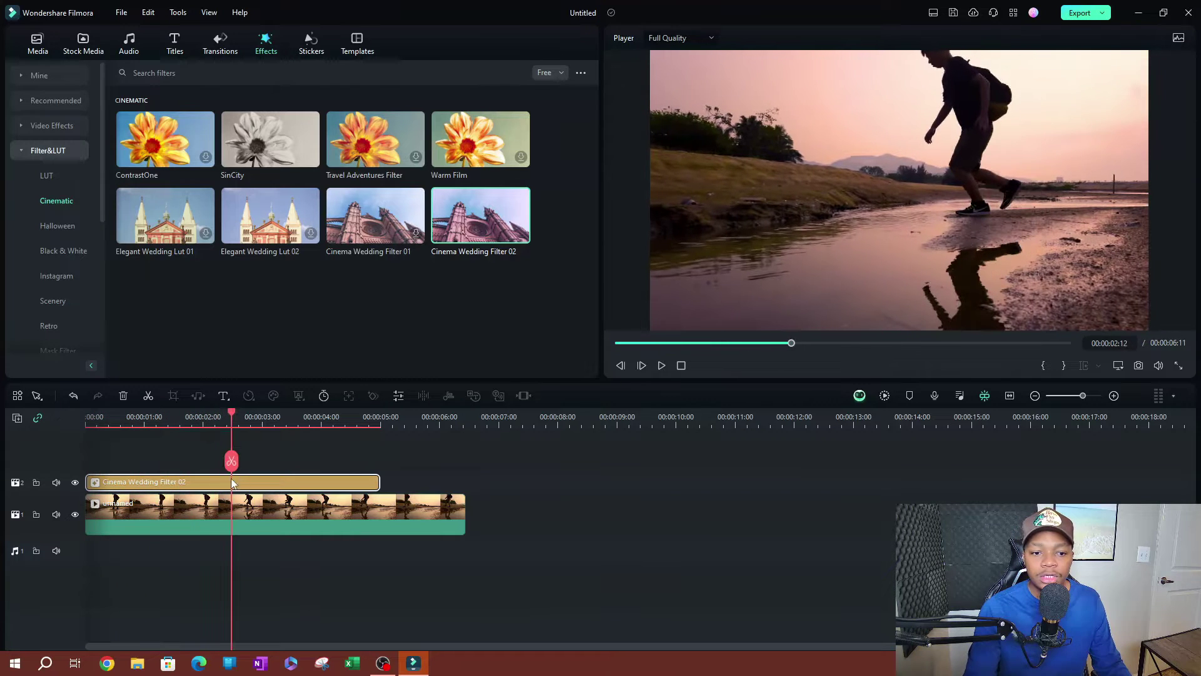
# Fade the filter's opacity to about 17%, then delete the filter and reselect the hiking clip
pyautogui.doubleClick(275, 481)
pyautogui.moveTo(223, 135)
pyautogui.mouseDown()
pyautogui.moveTo(61, 136)
pyautogui.moveTo(243, 129)
pyautogui.mouseUp()
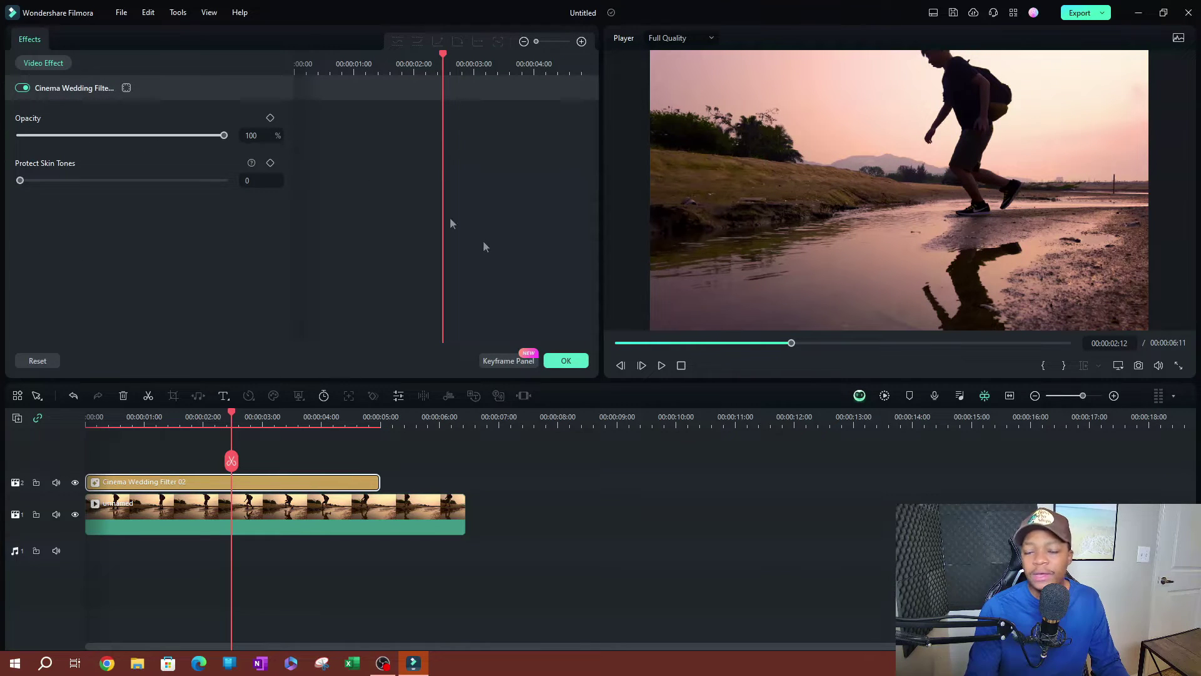
pyautogui.click(566, 361)
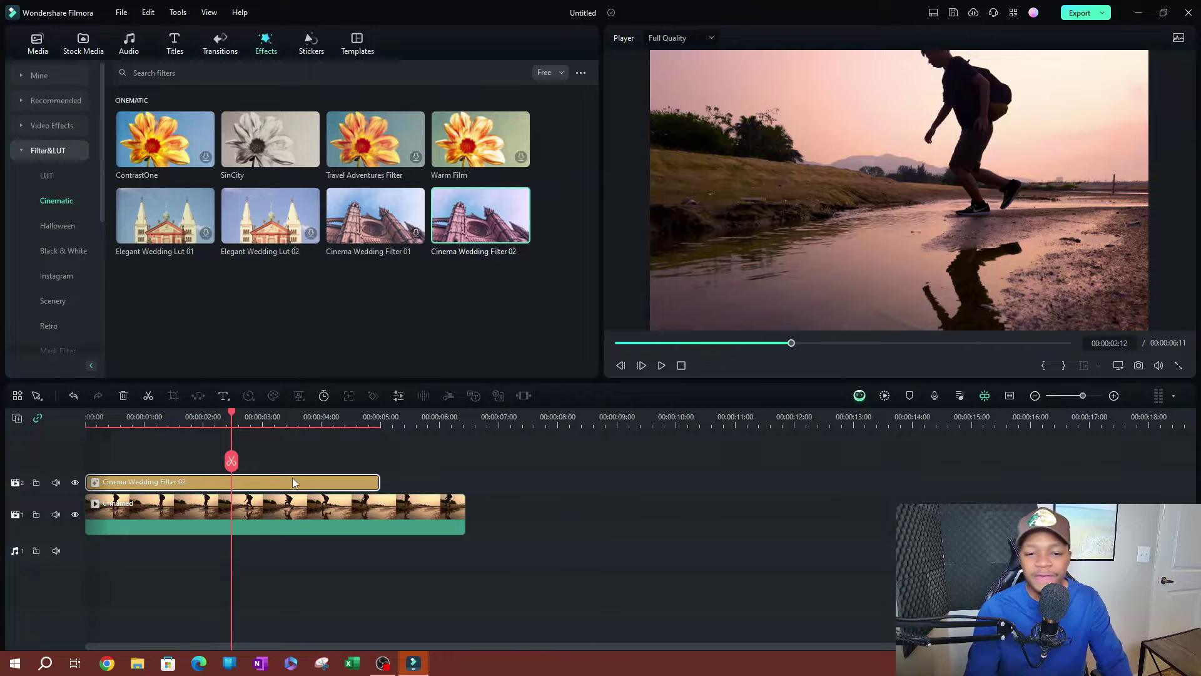
pyautogui.press('Delete')
pyautogui.click(274, 510)
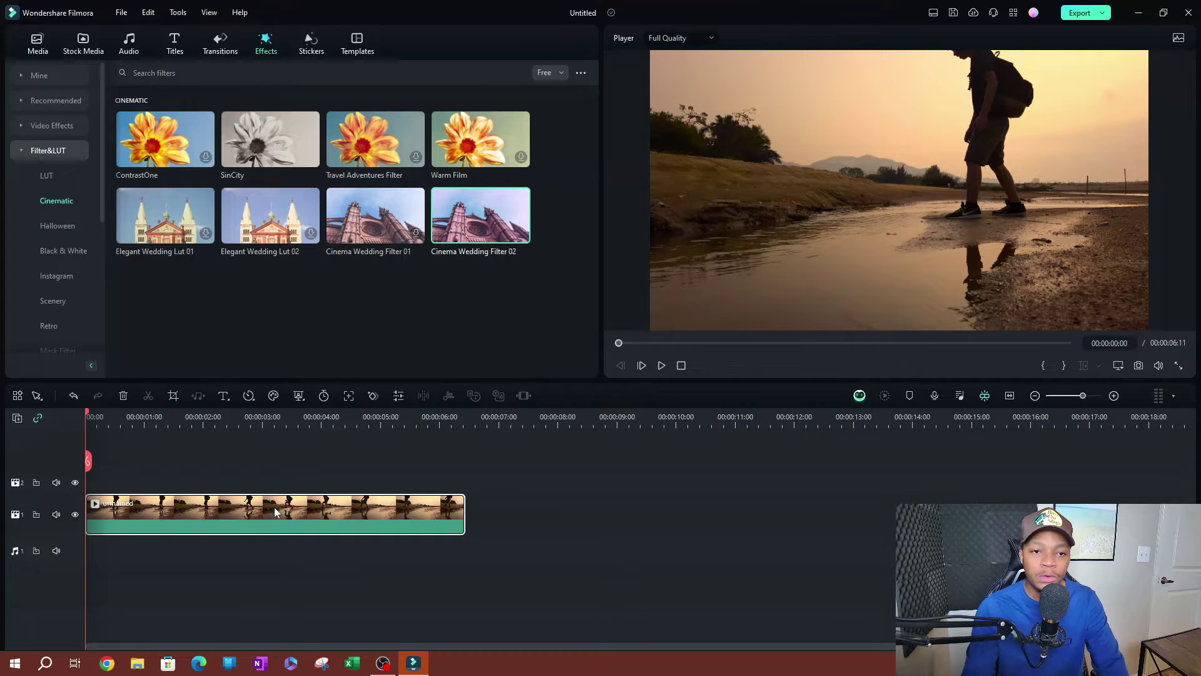
pyautogui.doubleClick(275, 510)
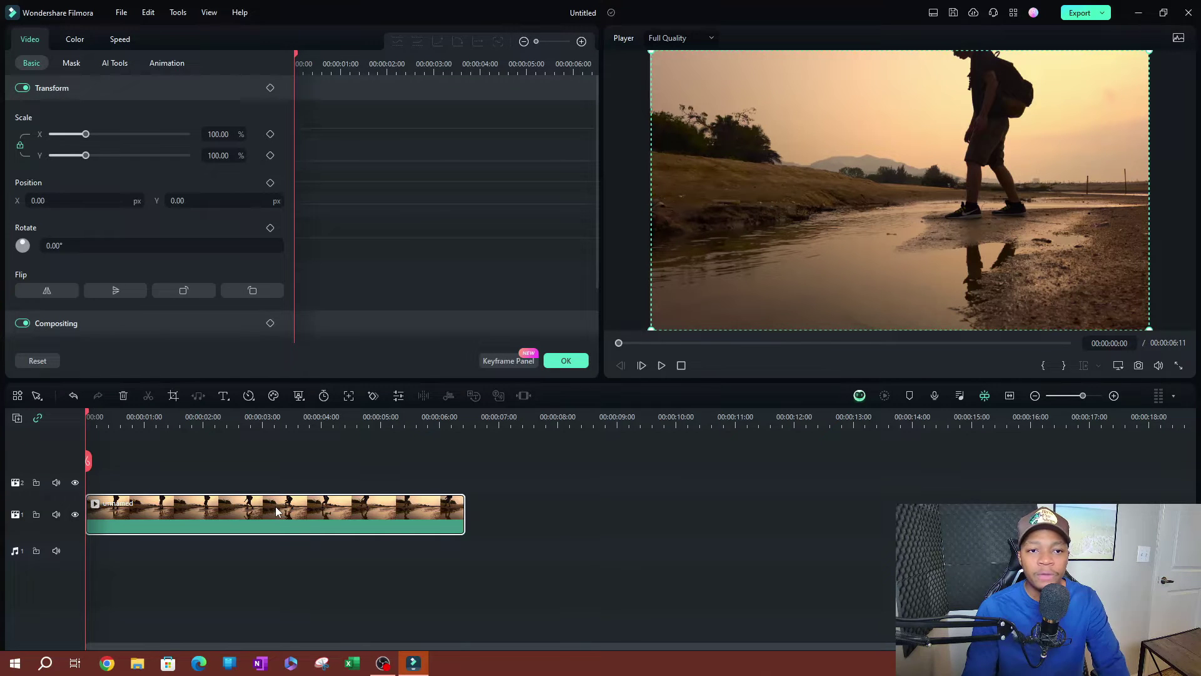
pyautogui.click(74, 41)
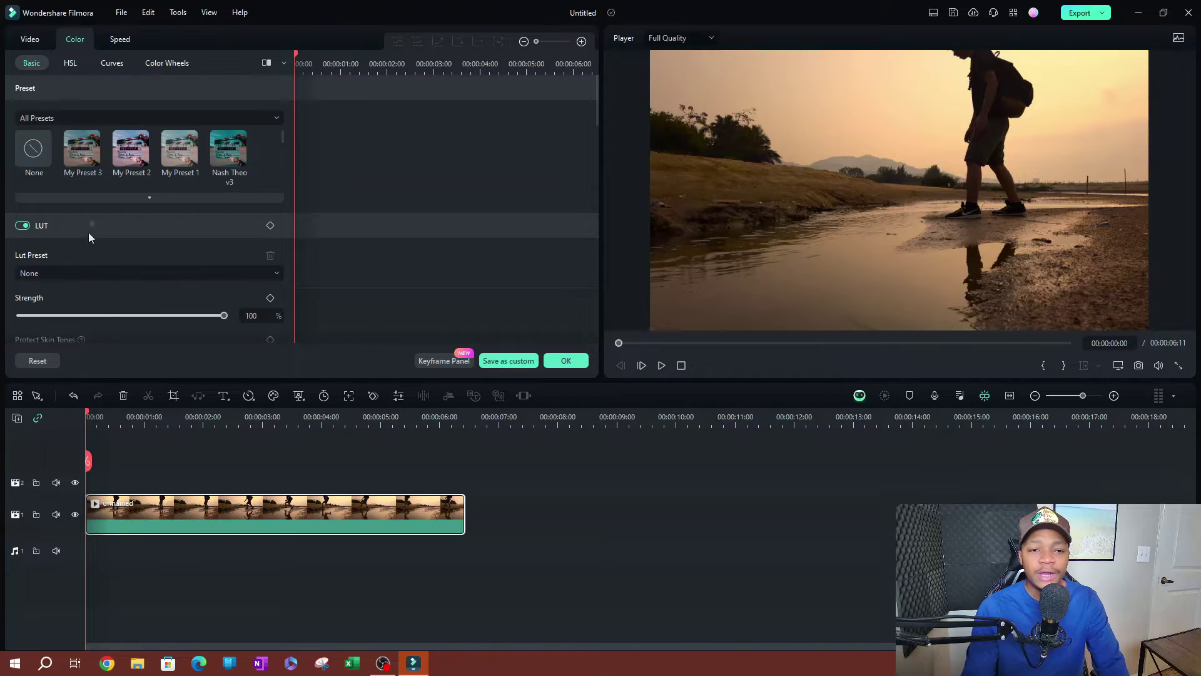
pyautogui.scroll(-4, 62, 259)
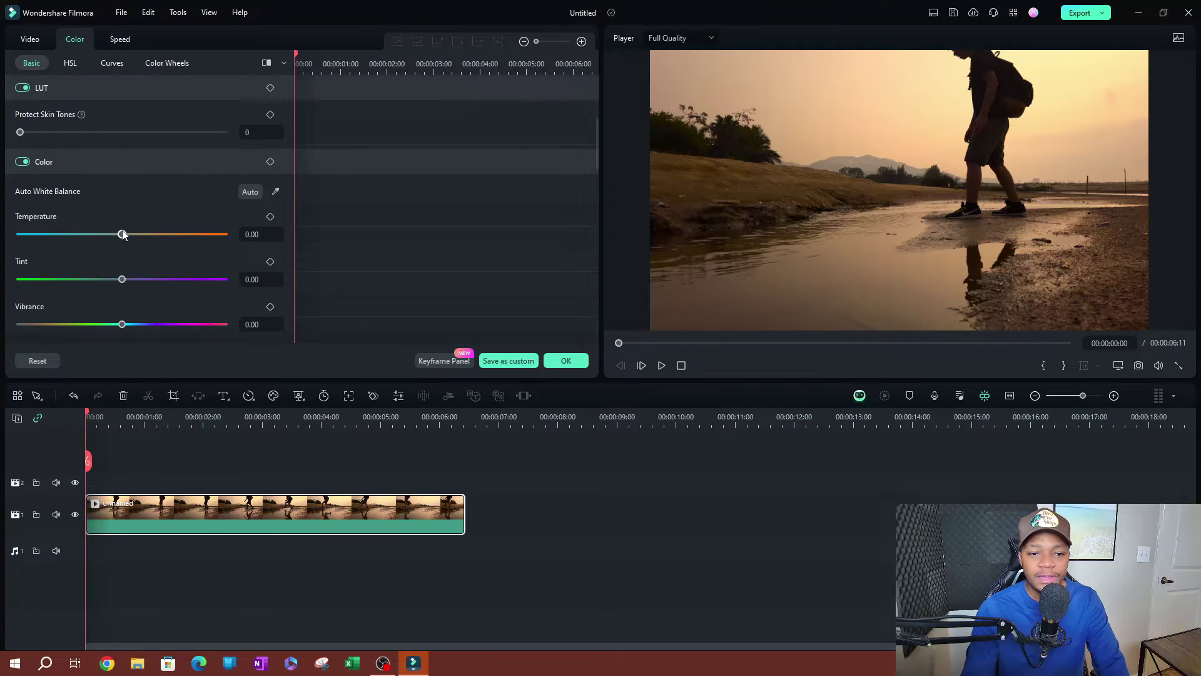
pyautogui.moveTo(122, 234); pyautogui.dragTo(162, 272)
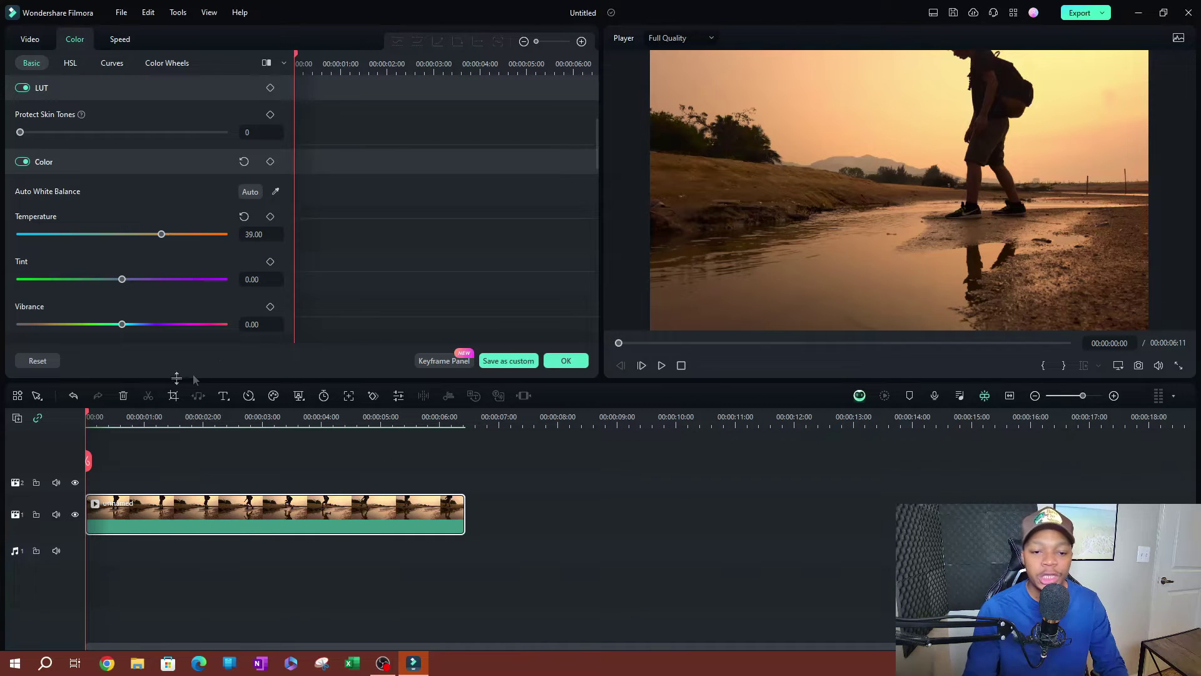
pyautogui.click(50, 361)
pyautogui.click(566, 361)
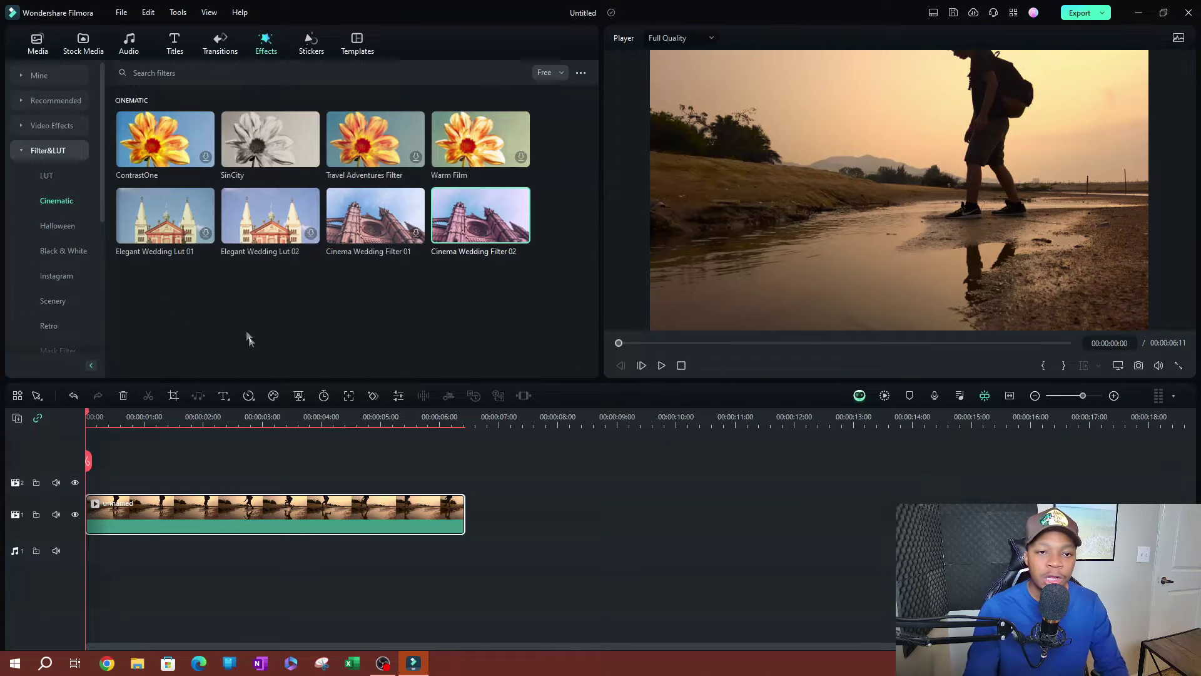
# Drag the preset Adjustment Layer from the Media library onto track 2 above the hiking clip
pyautogui.click(38, 42)
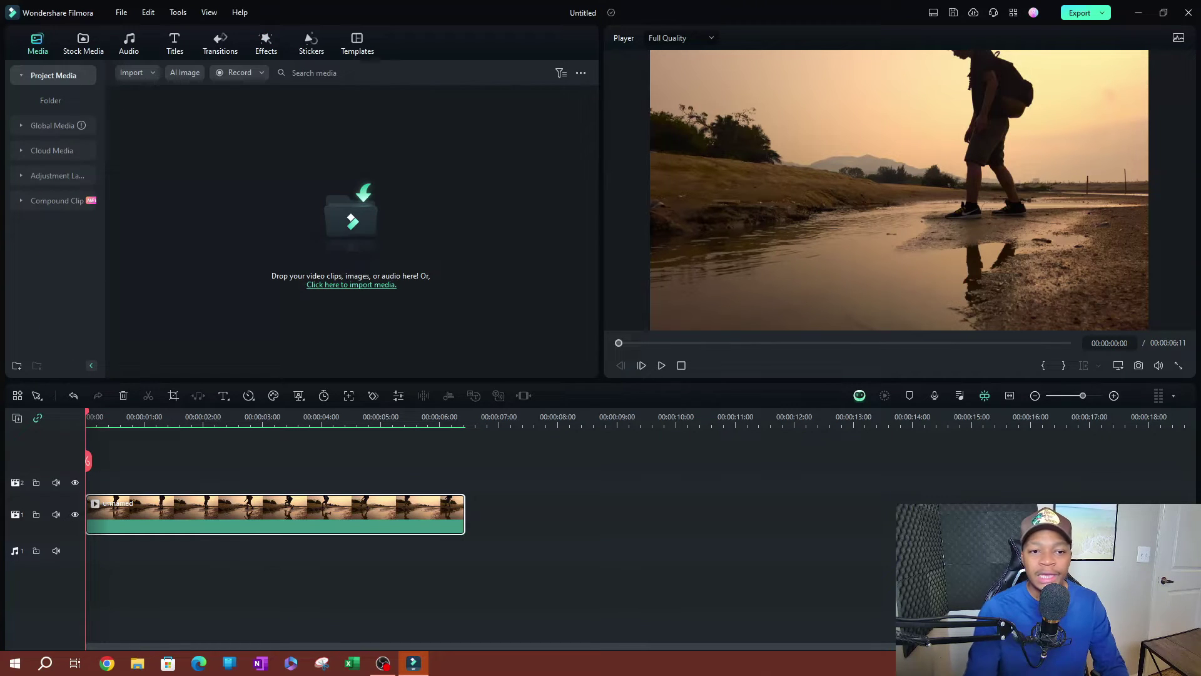
pyautogui.click(25, 176)
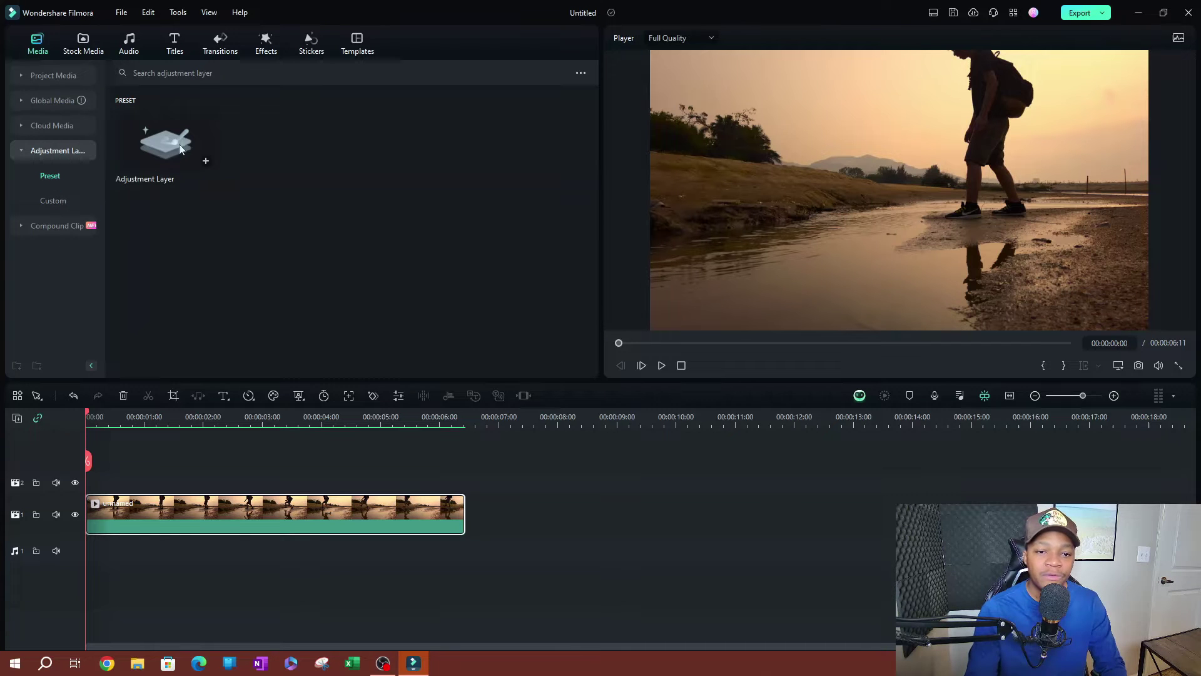
pyautogui.click(58, 203)
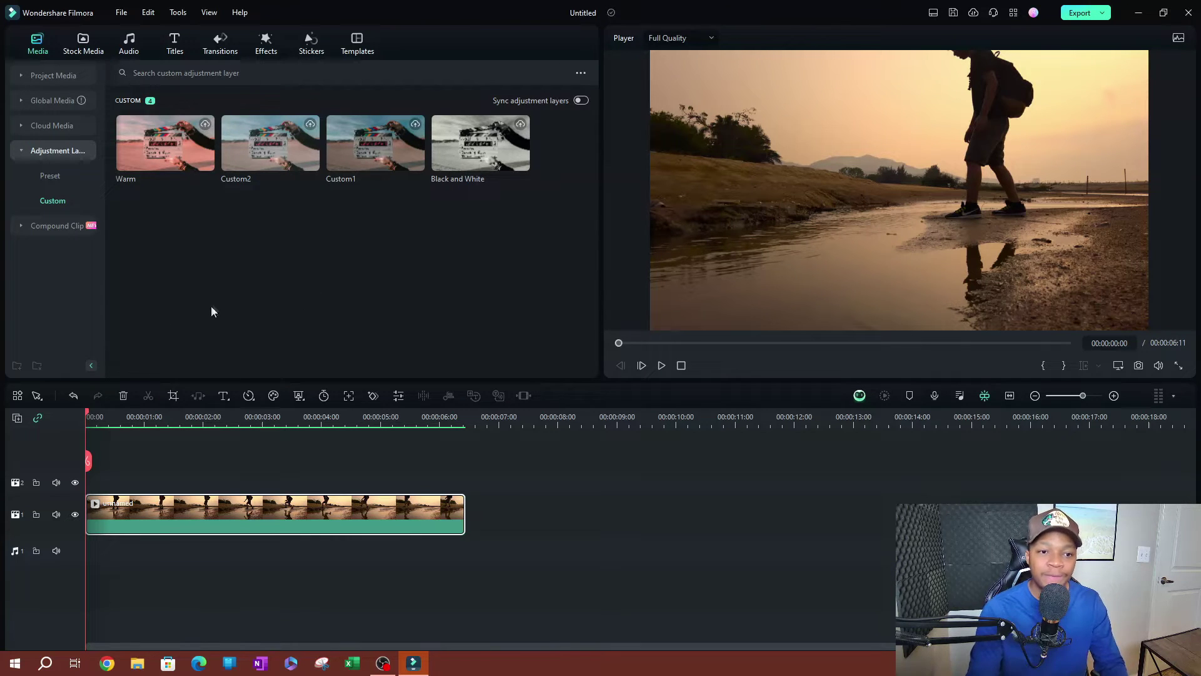
pyautogui.click(49, 177)
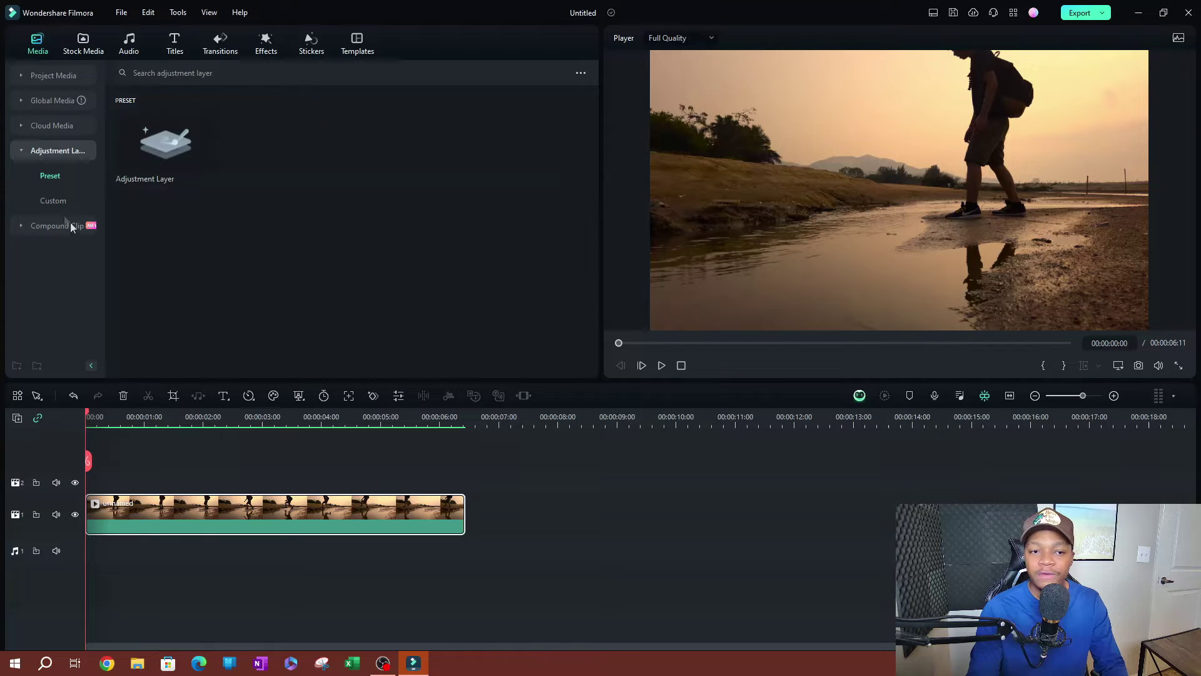
pyautogui.click(60, 201)
pyautogui.click(51, 175)
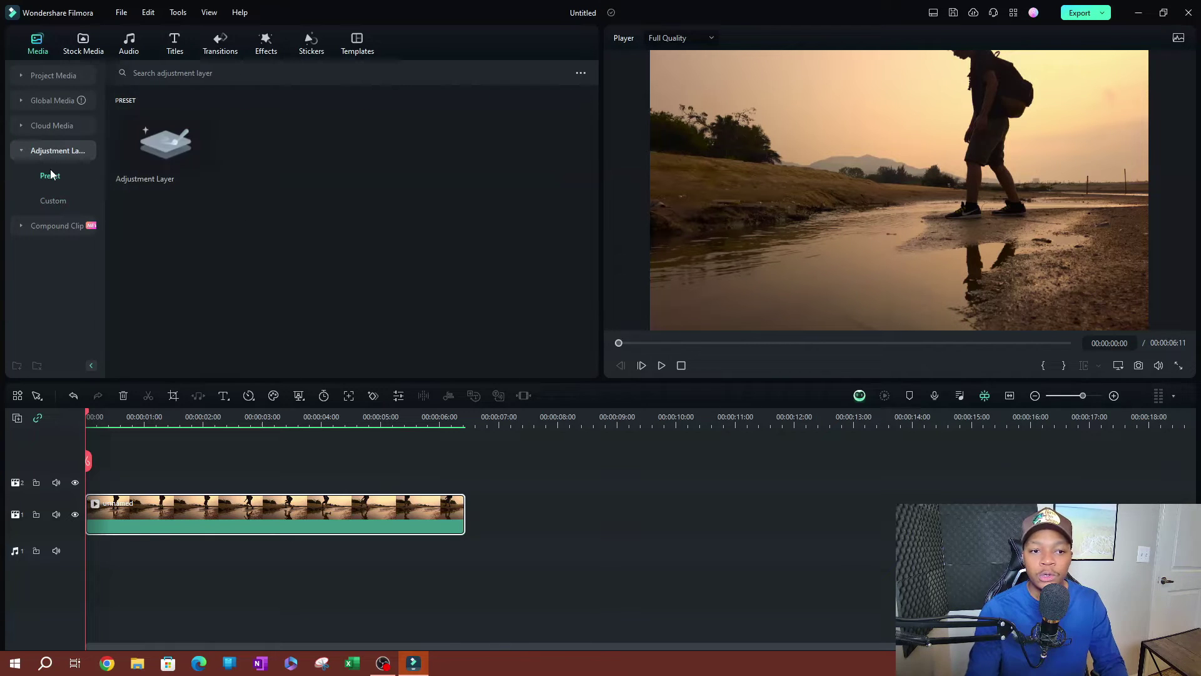
pyautogui.moveTo(163, 139); pyautogui.dragTo(70, 494)
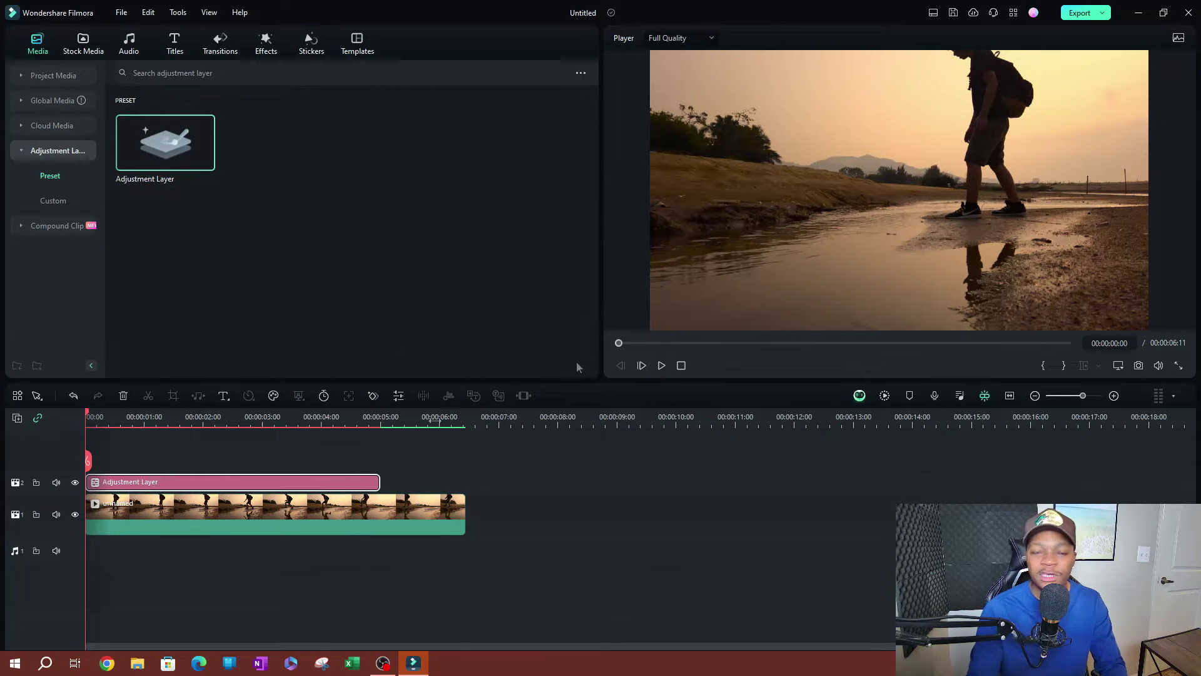
# Open the adjustment layer's settings and switch to its Color tab
pyautogui.doubleClick(171, 489)
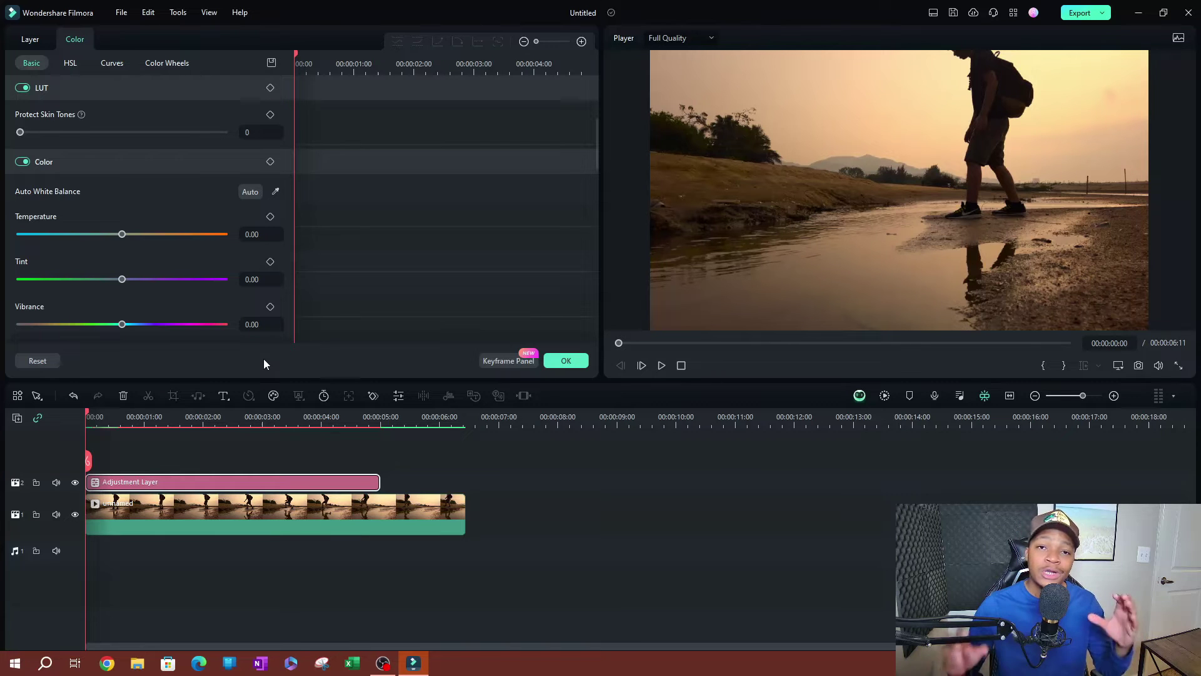
pyautogui.click(269, 505)
pyautogui.click(246, 481)
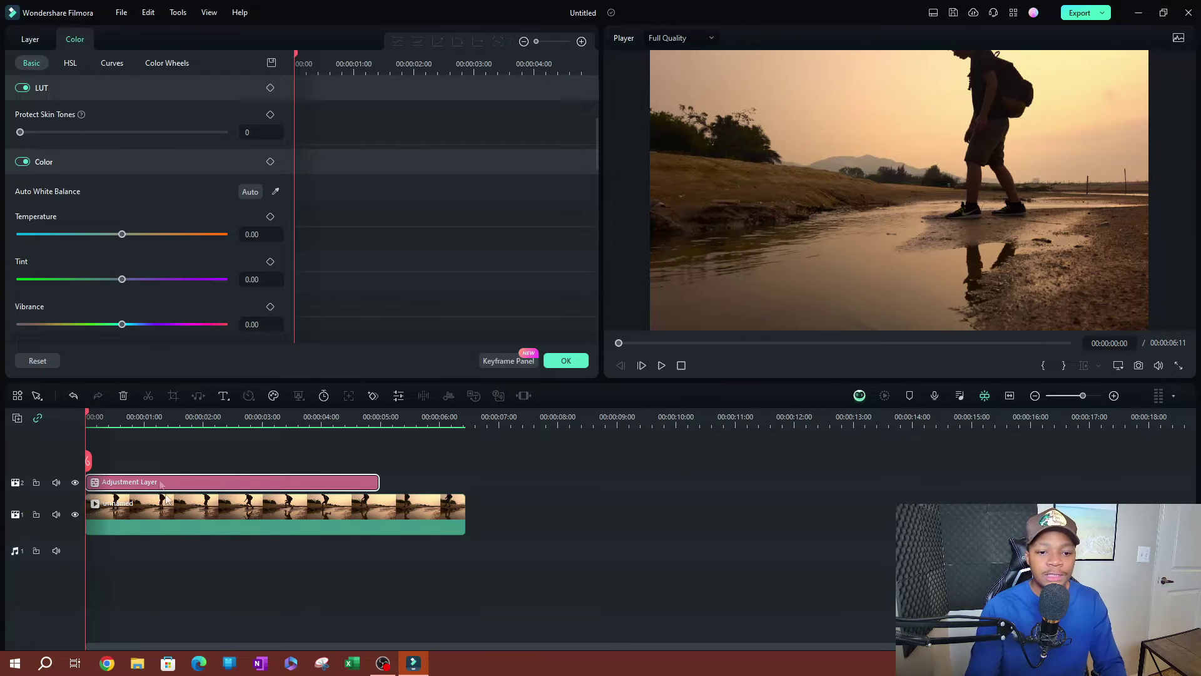
pyautogui.click(32, 41)
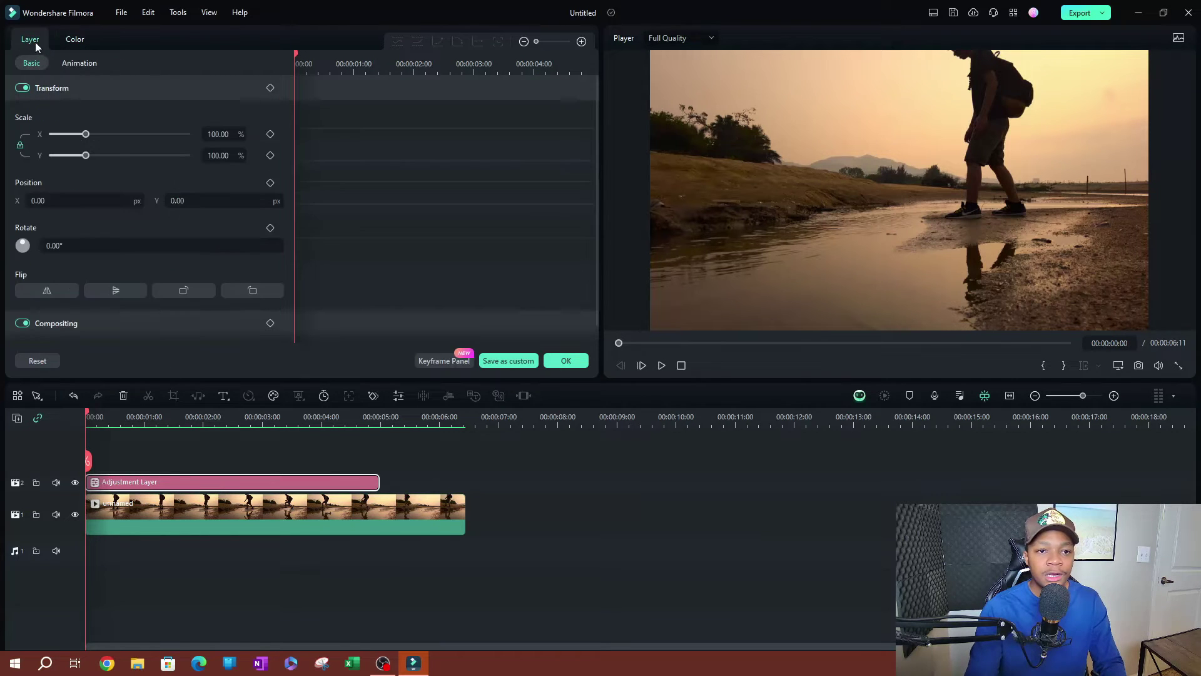
pyautogui.click(81, 42)
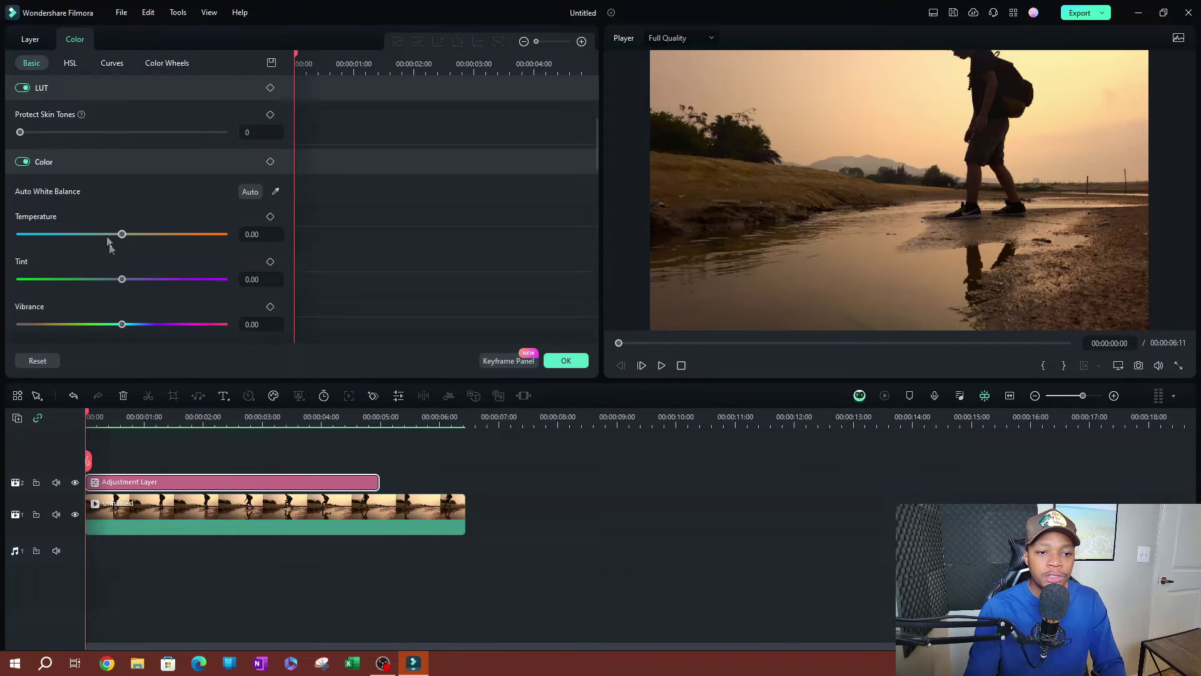
# Set Temperature to -81 and Tint to 67, review HSL and Curves, then deselect
pyautogui.moveTo(125, 237); pyautogui.dragTo(33, 244)
pyautogui.moveTo(122, 279); pyautogui.dragTo(191, 294)
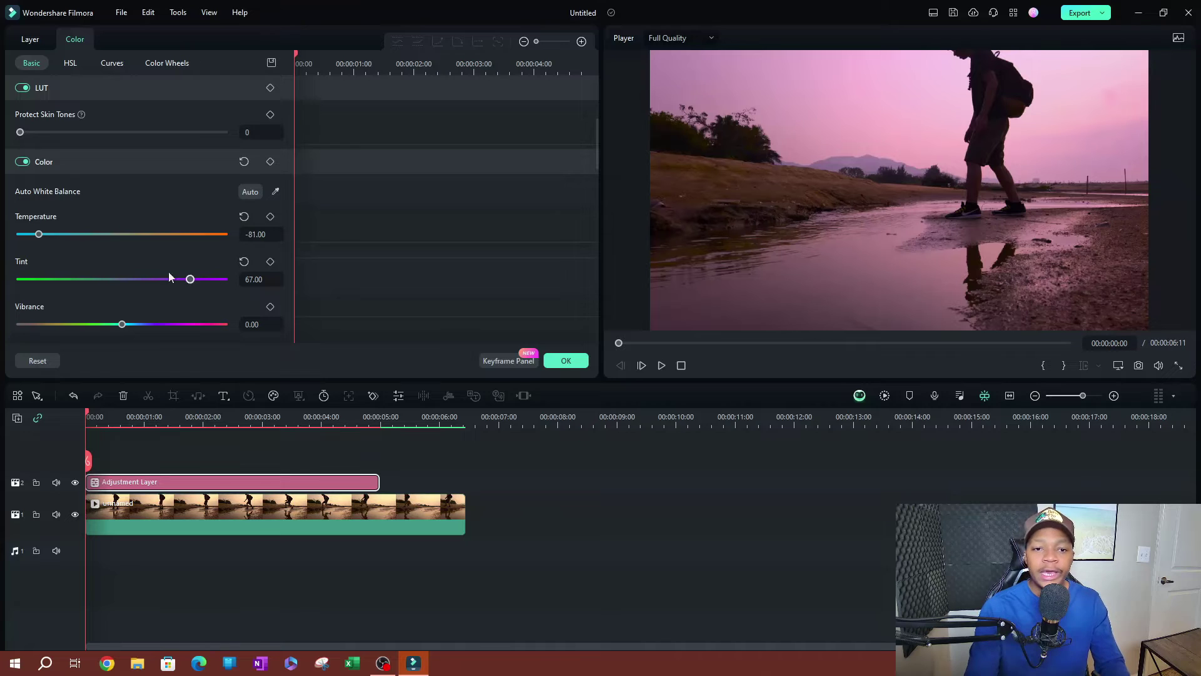
pyautogui.scroll(-5, 156, 263)
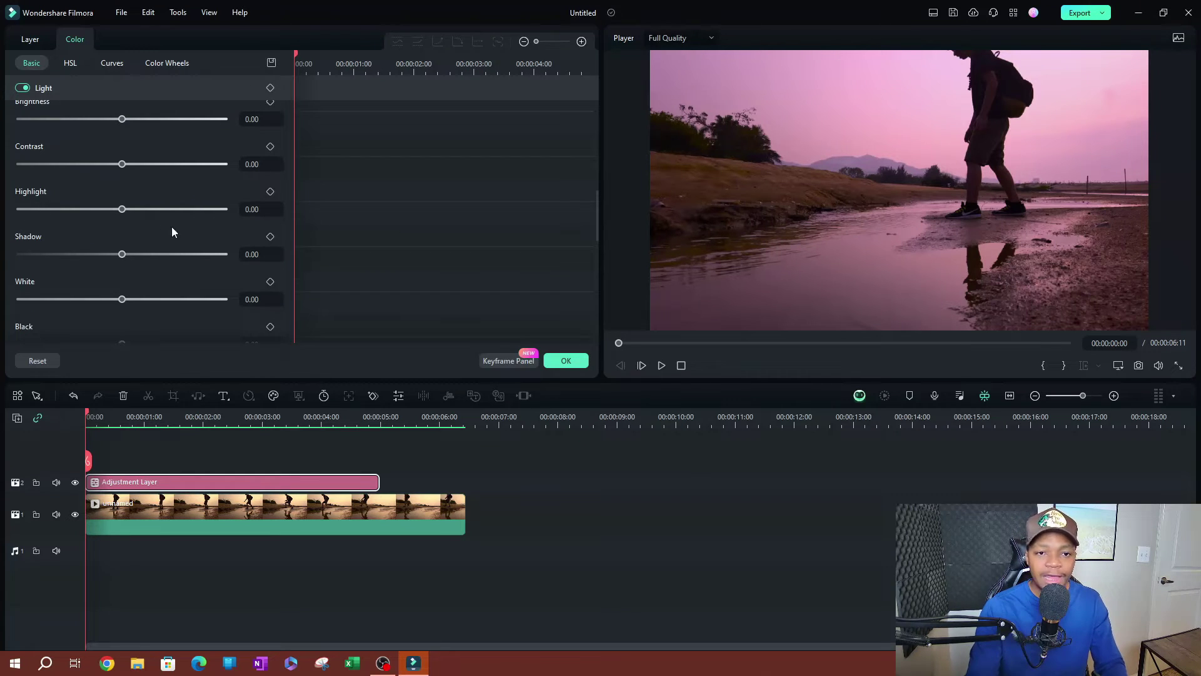
pyautogui.click(69, 63)
pyautogui.click(110, 63)
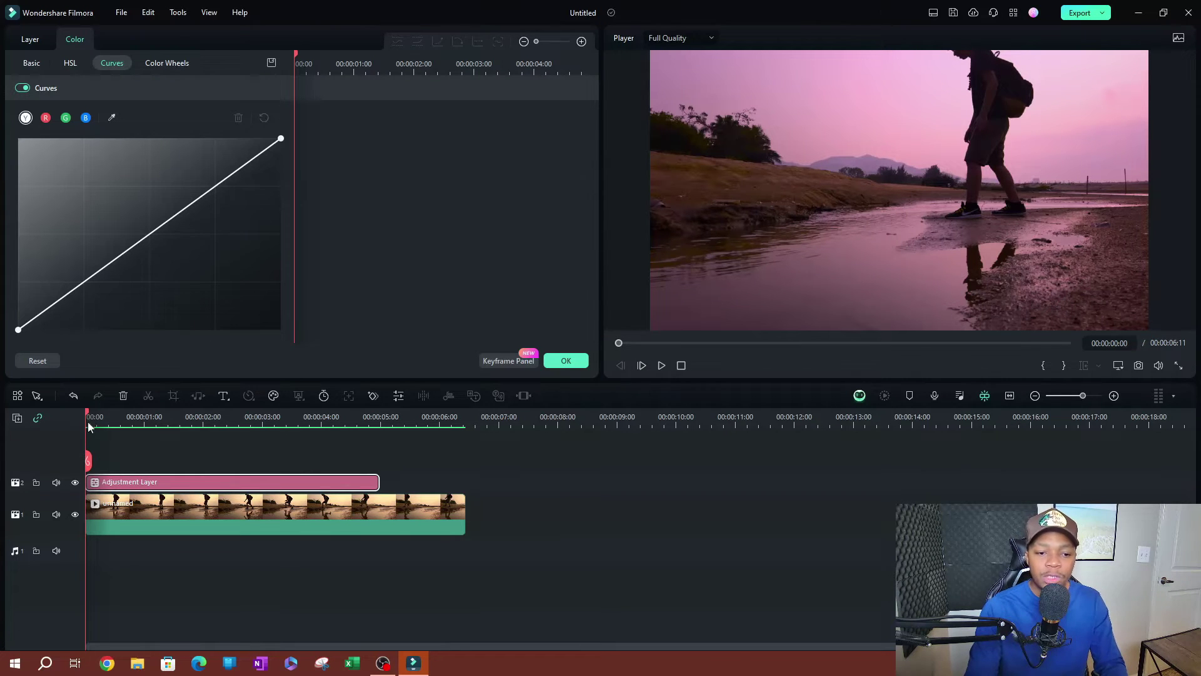
pyautogui.click(133, 432)
pyautogui.click(134, 417)
# Compare the grade by scrubbing and sliding the hiking clip to start near two seconds
pyautogui.moveTo(134, 415); pyautogui.dragTo(331, 416)
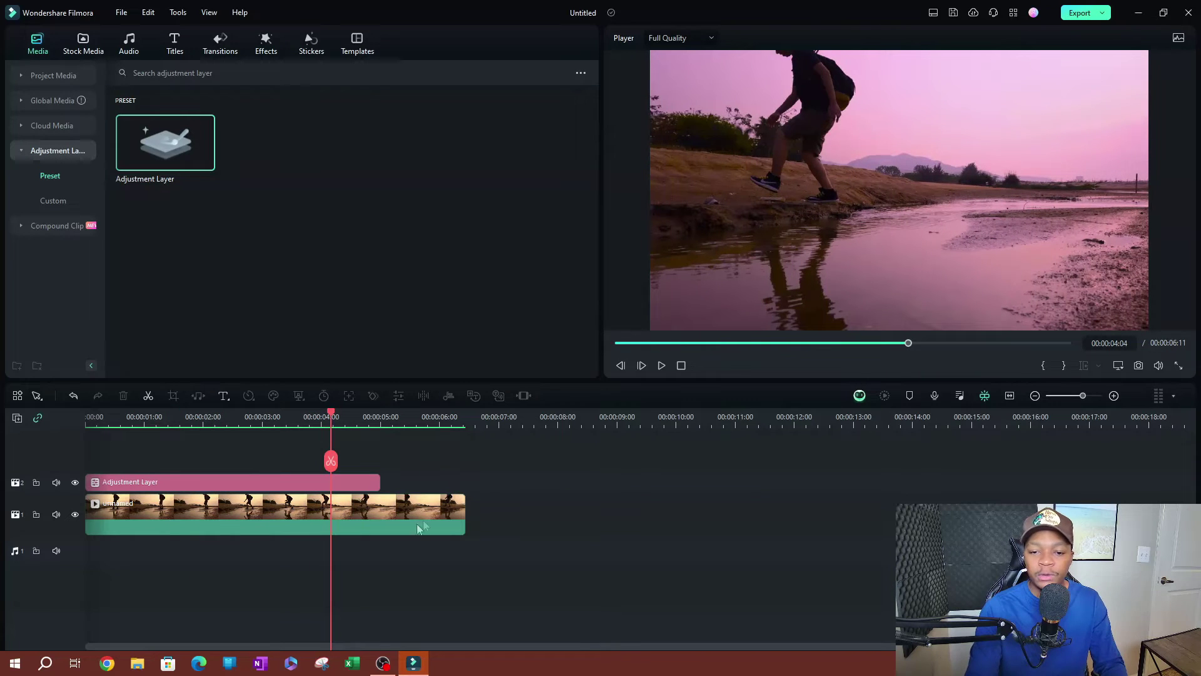
pyautogui.moveTo(332, 414); pyautogui.dragTo(425, 421)
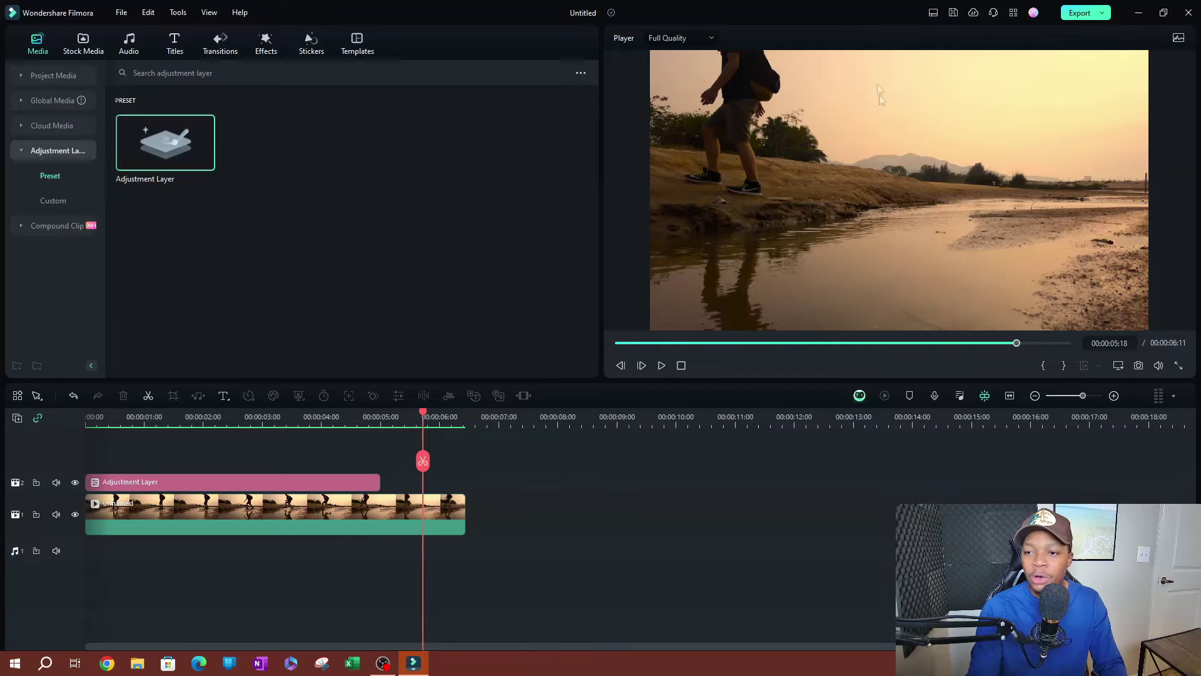
pyautogui.moveTo(320, 505); pyautogui.dragTo(616, 505)
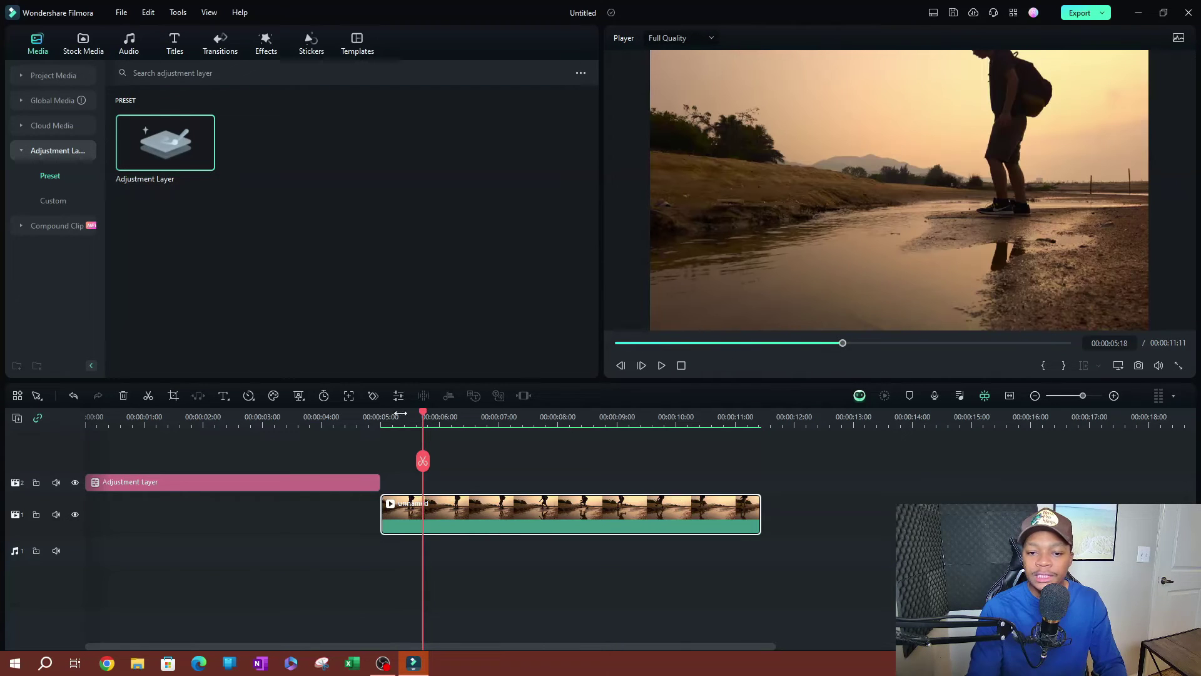
pyautogui.moveTo(417, 413); pyautogui.dragTo(239, 416)
pyautogui.moveTo(450, 496); pyautogui.dragTo(306, 537)
pyautogui.moveTo(239, 413); pyautogui.dragTo(275, 434)
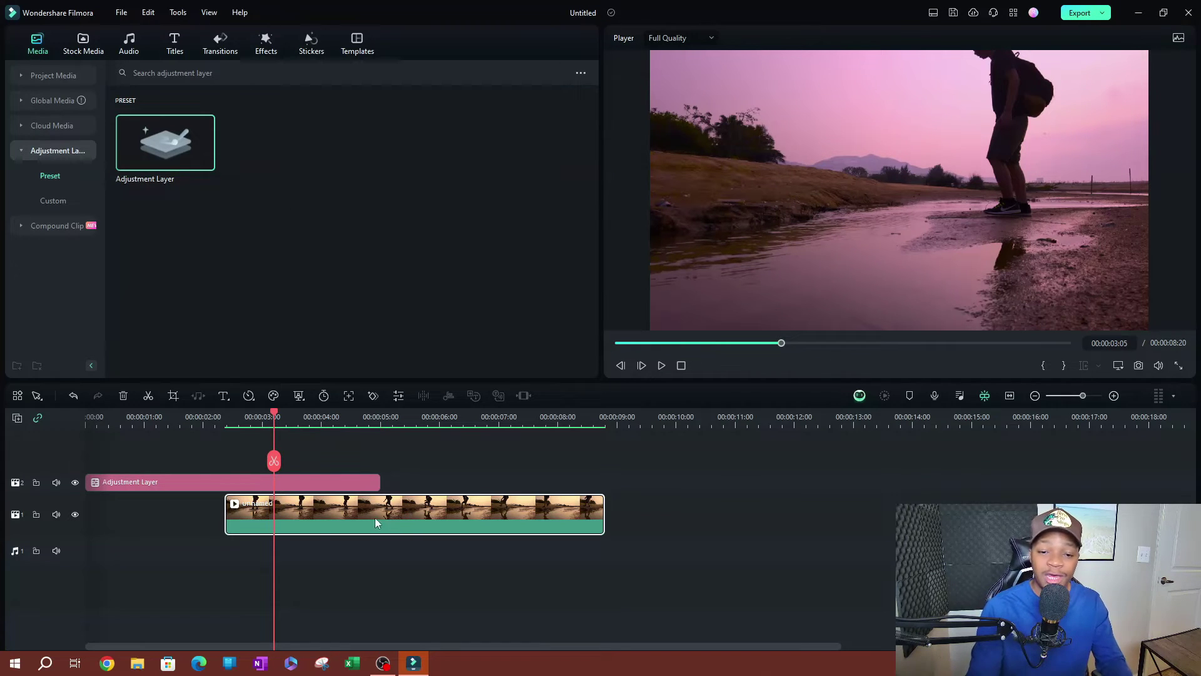
# Move the hiking clip back to 0:00 and scrub through the graded footage
pyautogui.moveTo(380, 512); pyautogui.dragTo(463, 490)
pyautogui.moveTo(273, 414); pyautogui.dragTo(175, 460)
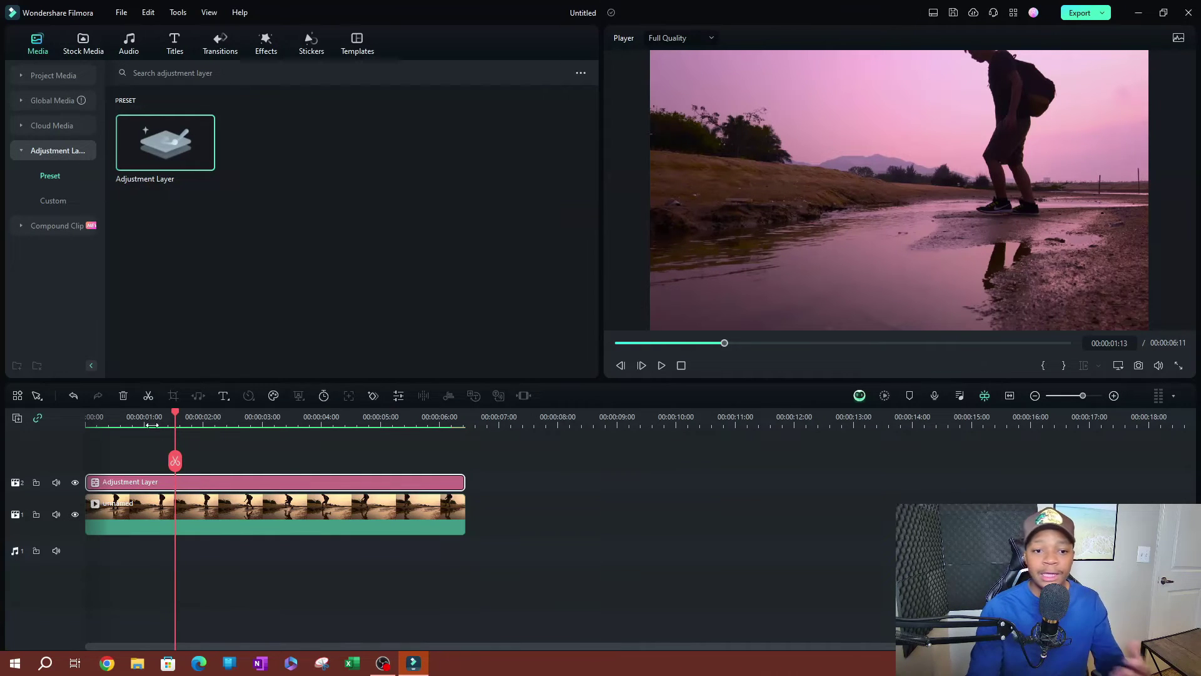
pyautogui.moveTo(176, 413); pyautogui.dragTo(86, 416)
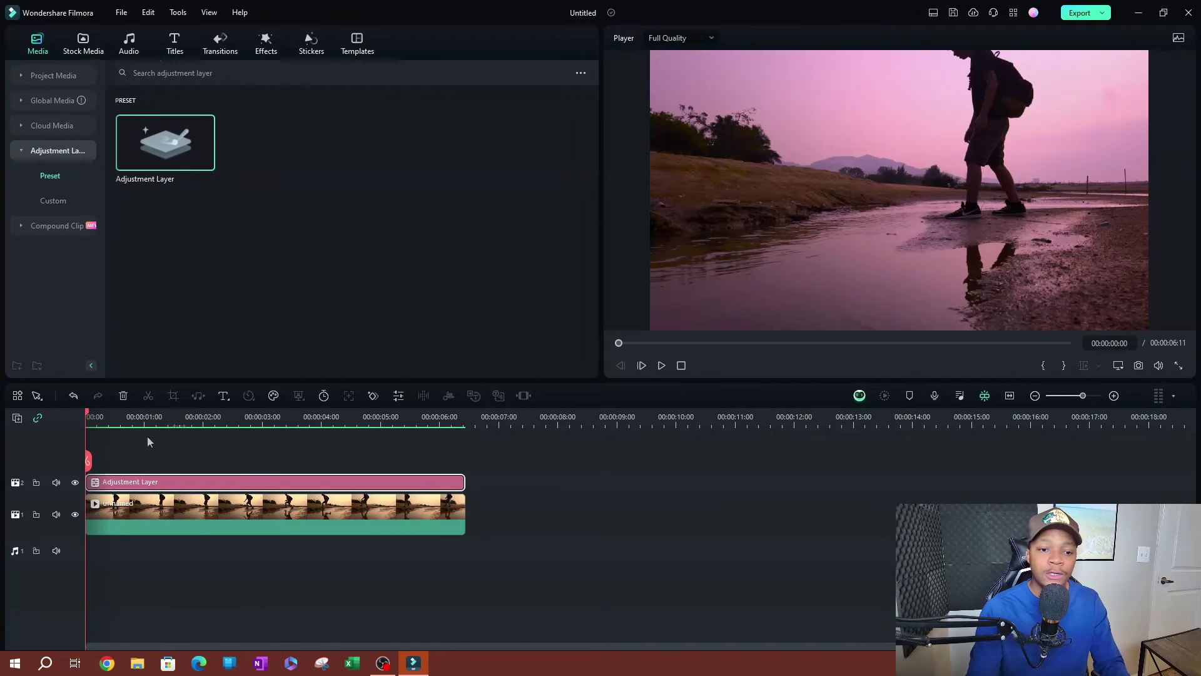
# In the adjustment layer's Color > Basic panel, reset Temperature and Tint to 0.00
pyautogui.doubleClick(132, 485)
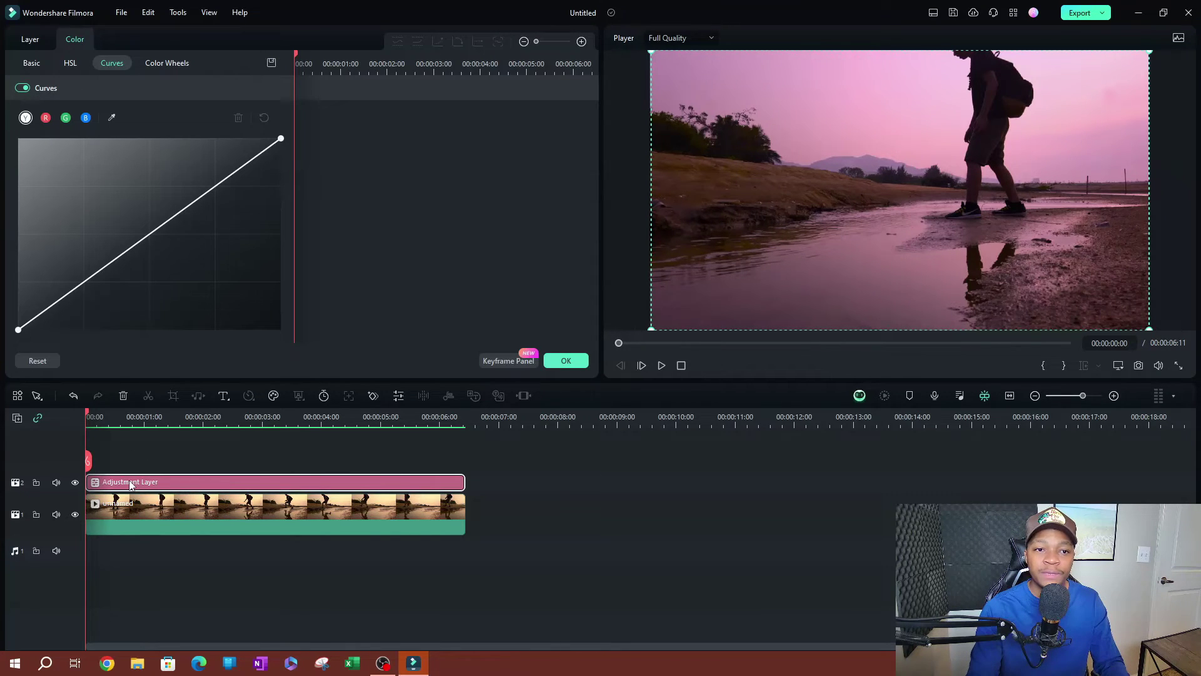
pyautogui.click(28, 65)
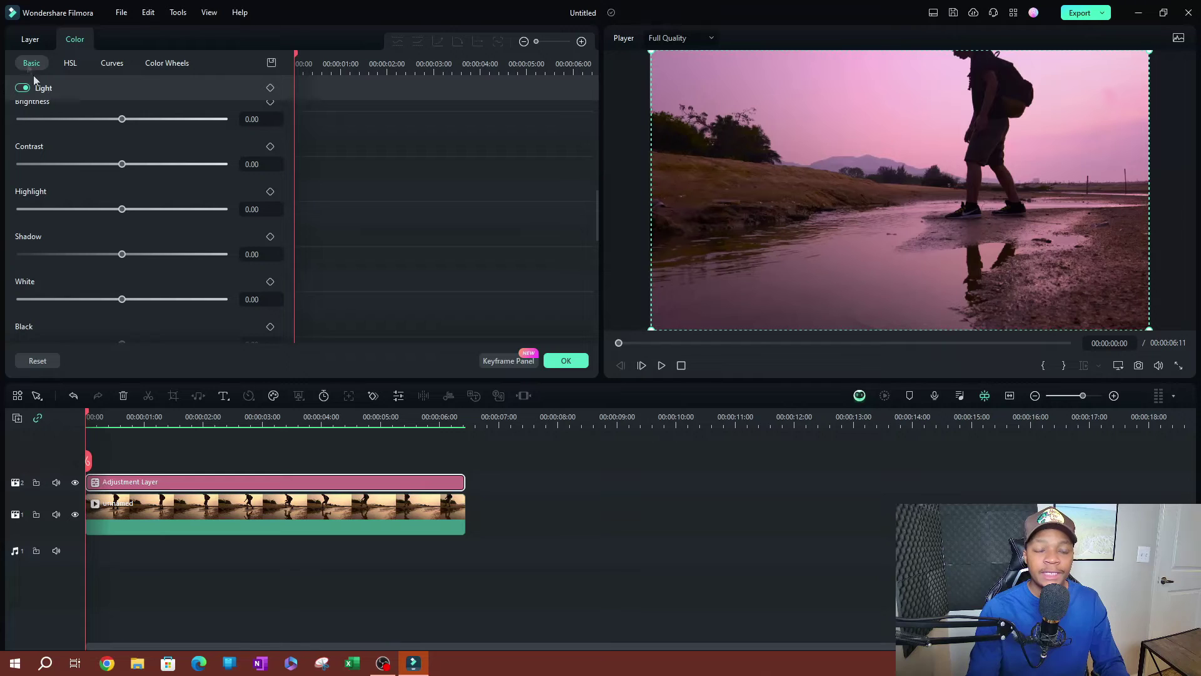
pyautogui.scroll(5, 235, 186)
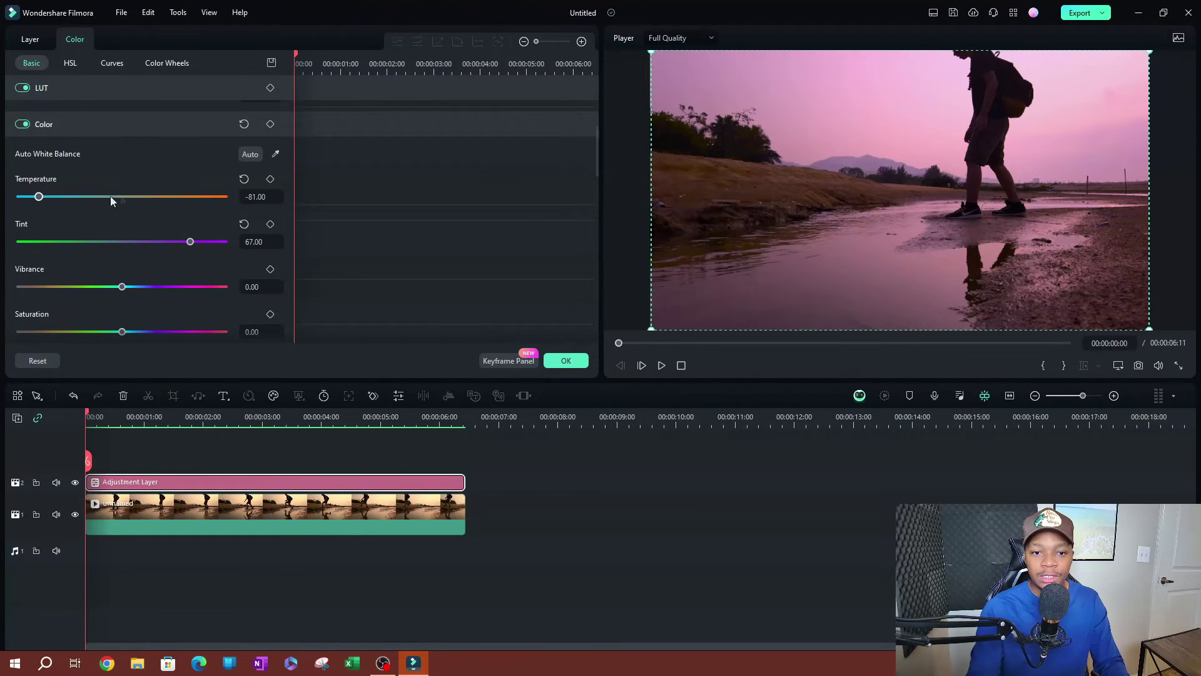
pyautogui.click(244, 180)
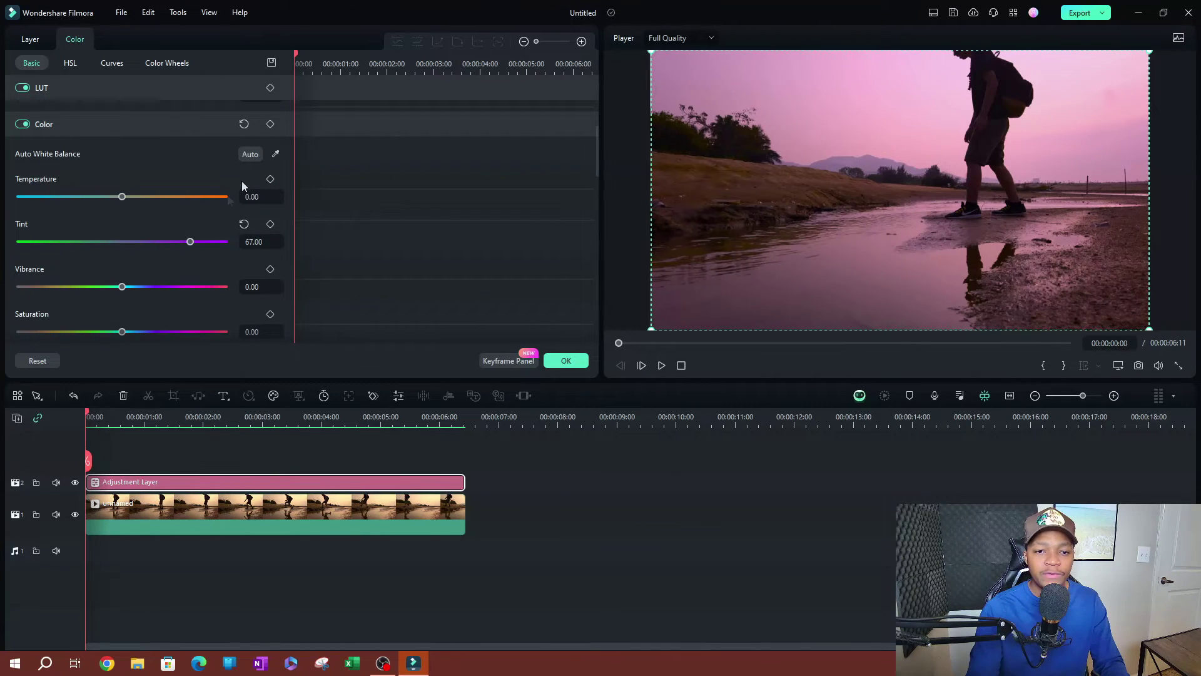
pyautogui.click(243, 224)
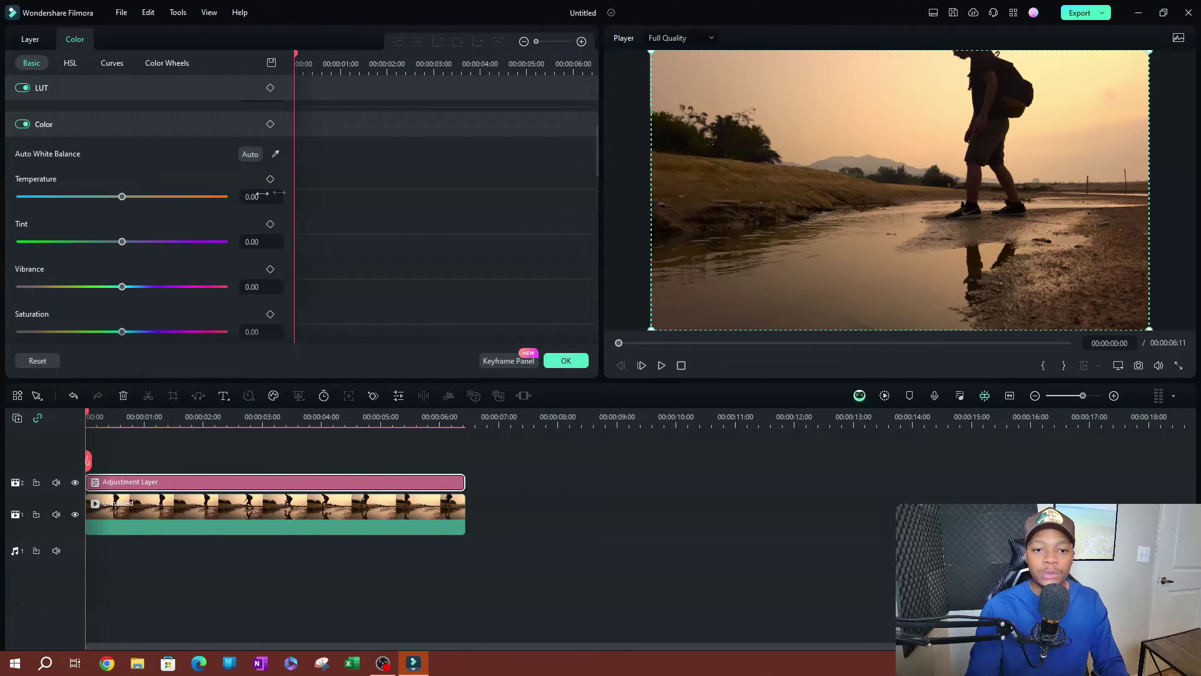
# Keyframe Temperature and Tint from 0 at the start to -100 and 81 at 00:00:01:13, then play it
pyautogui.click(270, 180)
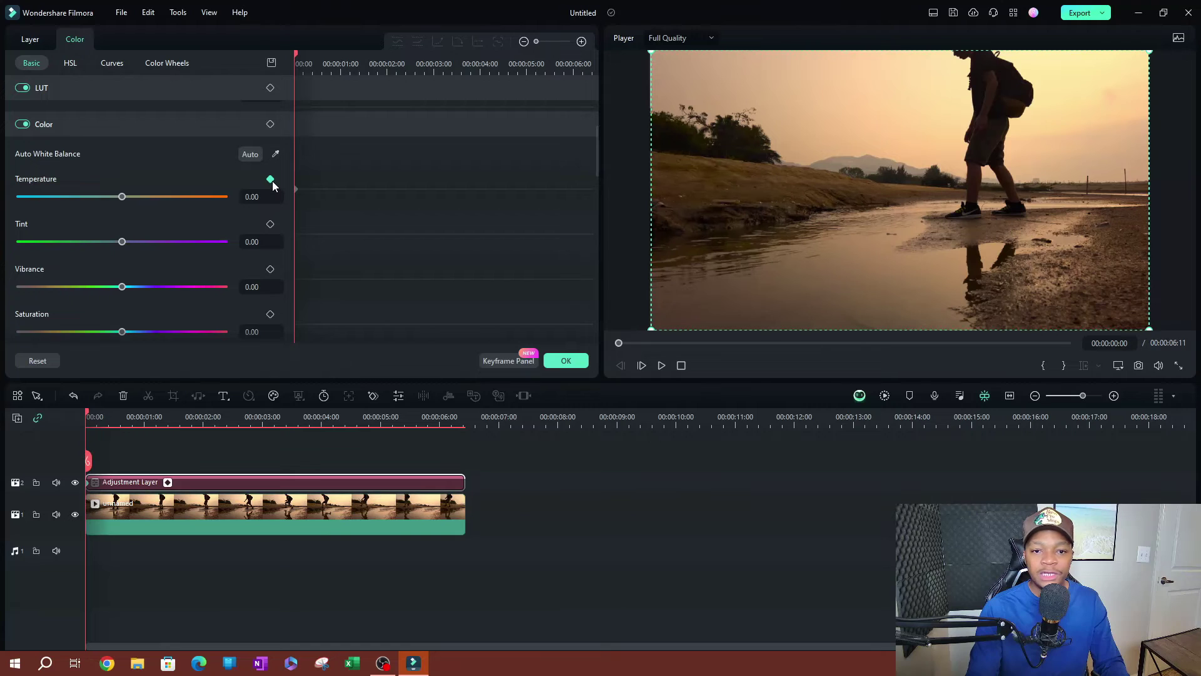
pyautogui.click(270, 225)
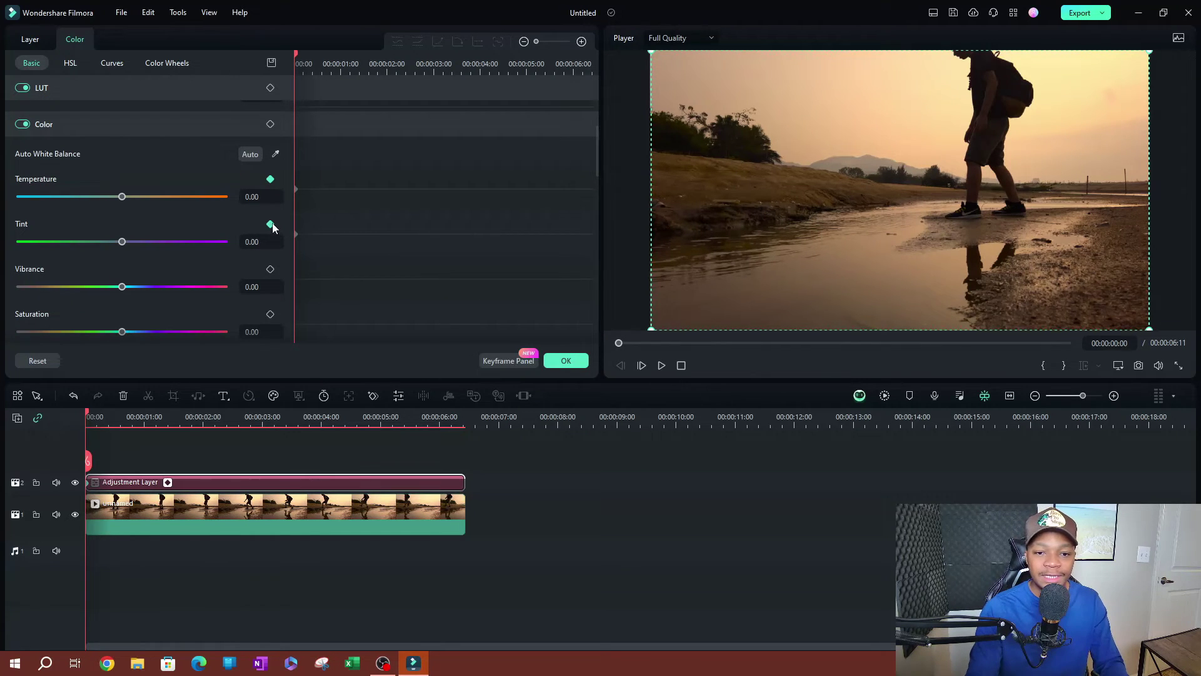
pyautogui.click(175, 418)
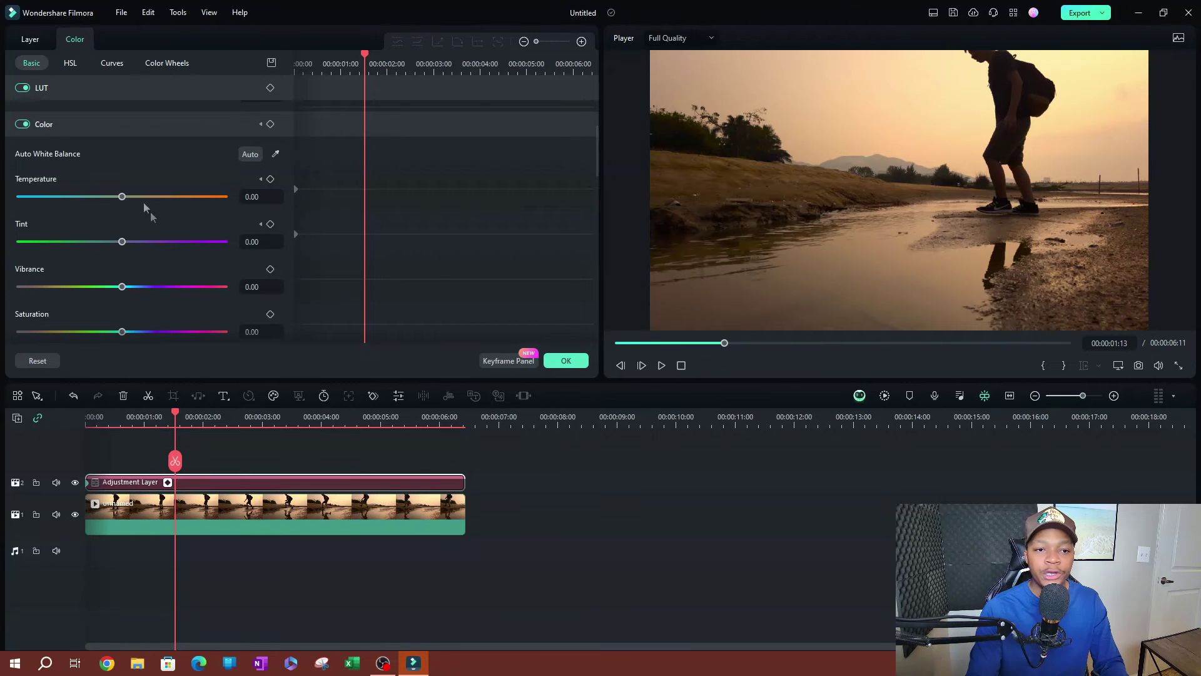
pyautogui.moveTo(120, 197); pyautogui.dragTo(18, 205)
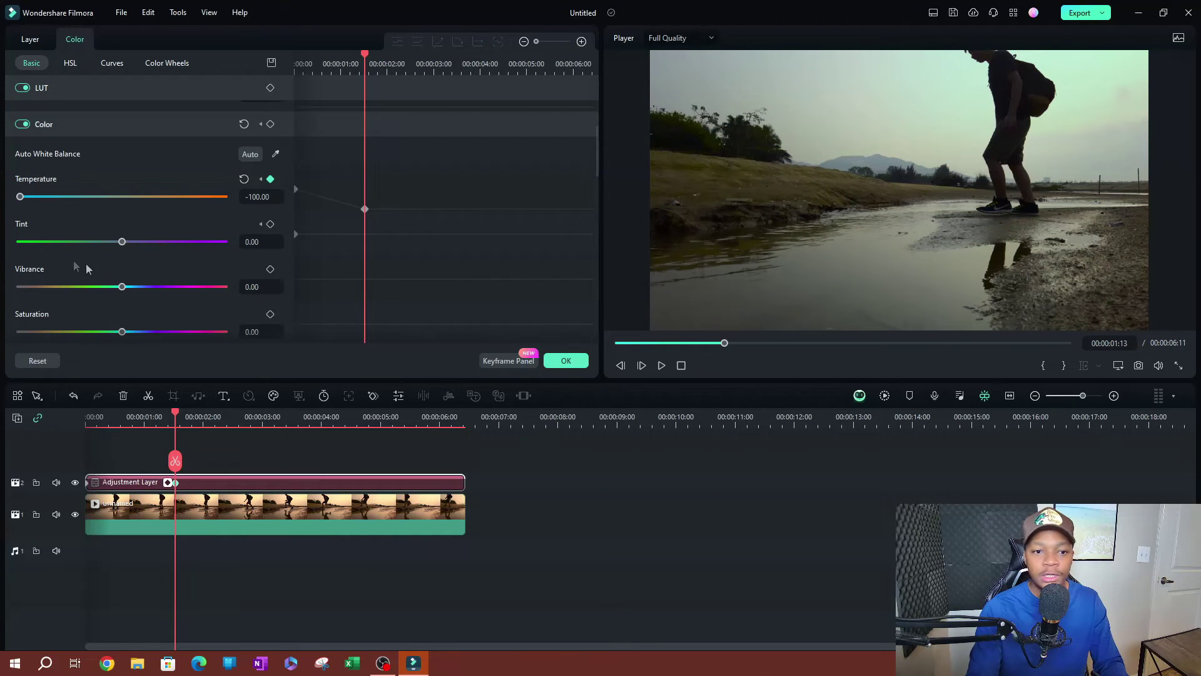
pyautogui.click(121, 244)
pyautogui.moveTo(145, 244); pyautogui.dragTo(206, 254)
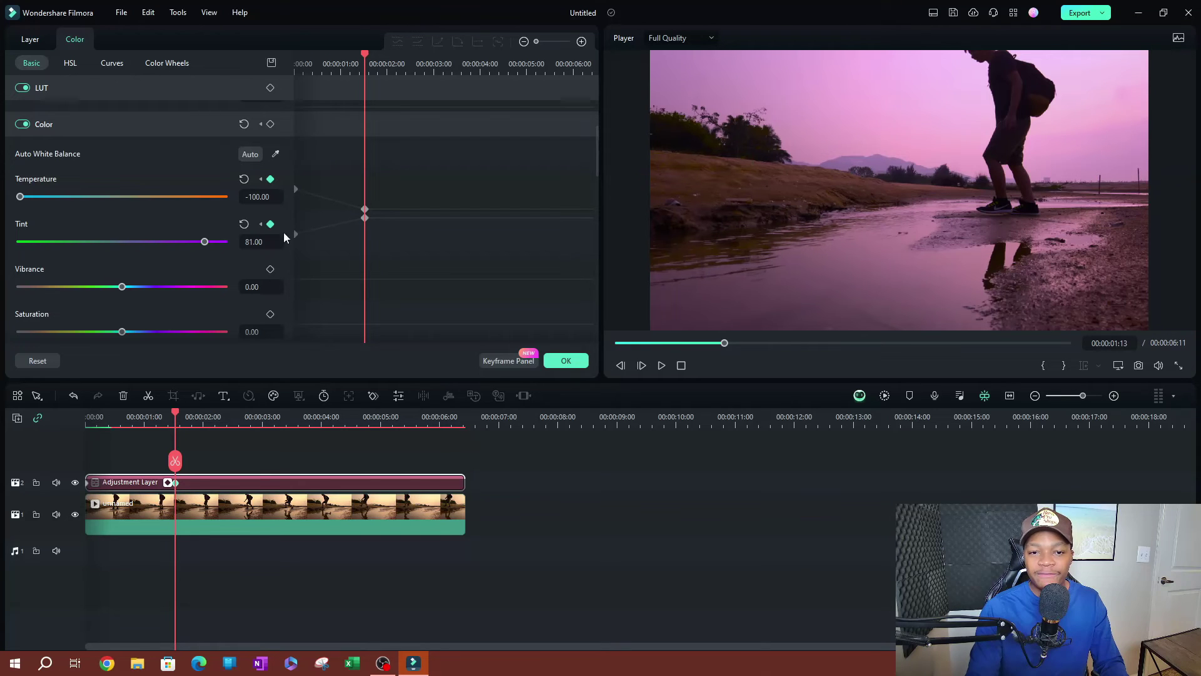
pyautogui.moveTo(178, 414); pyautogui.dragTo(67, 418)
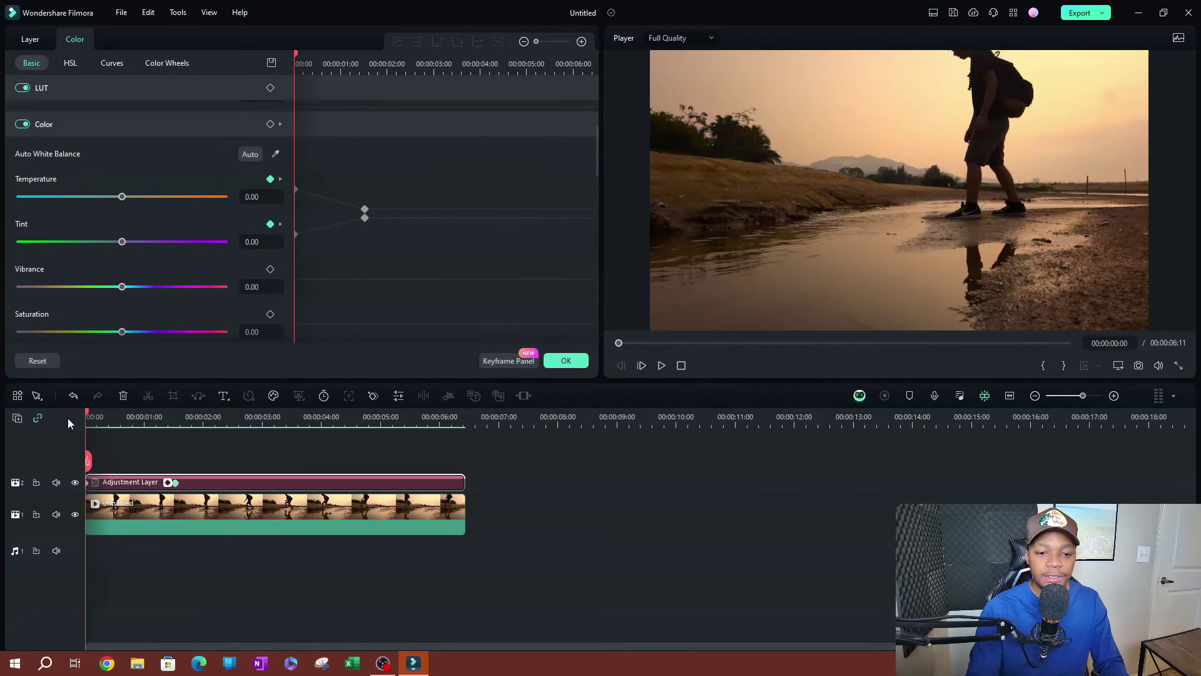
pyautogui.click(661, 366)
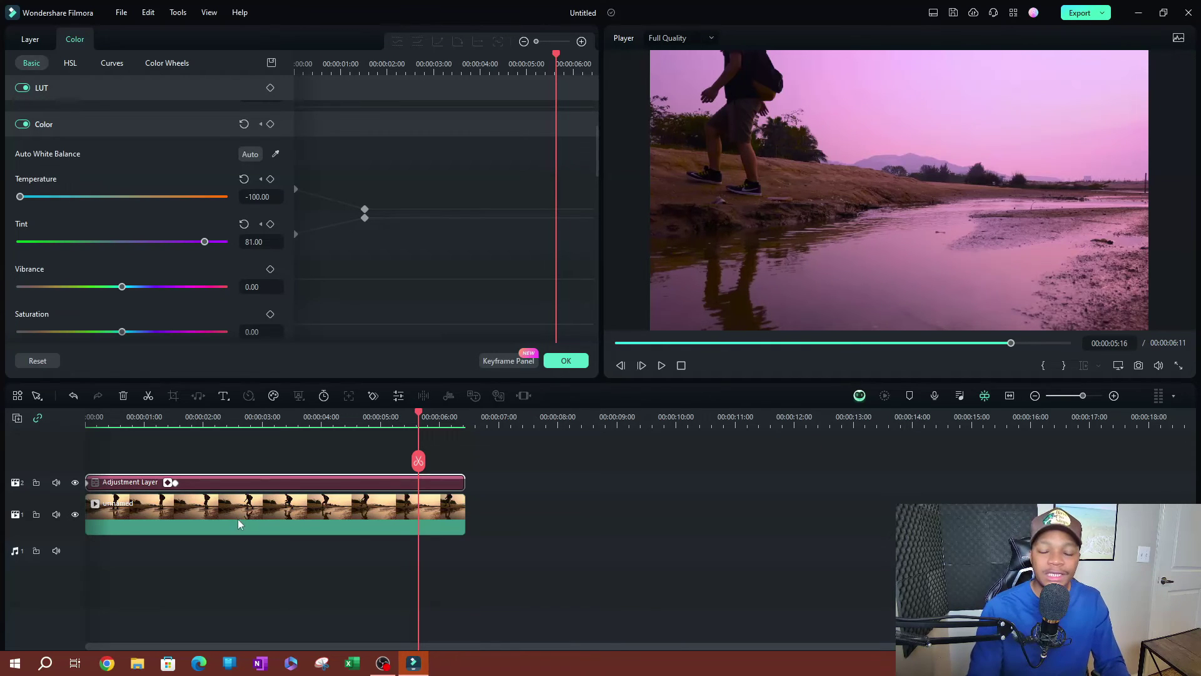
pyautogui.moveTo(224, 496); pyautogui.dragTo(605, 498)
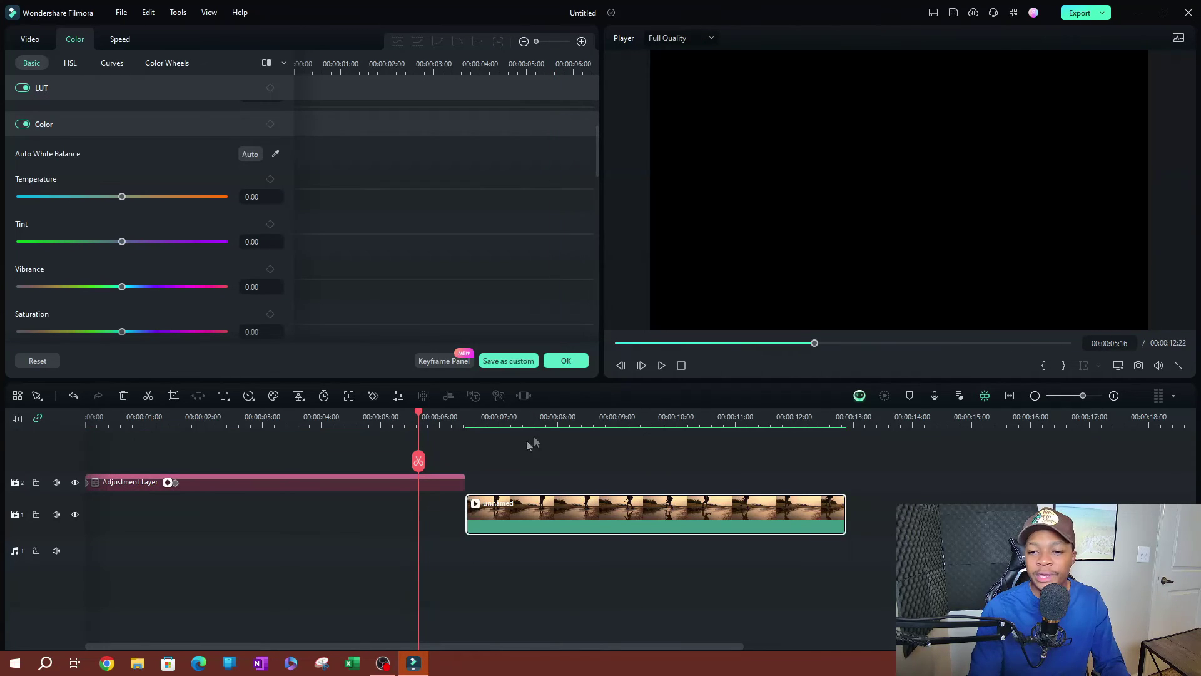
pyautogui.click(573, 429)
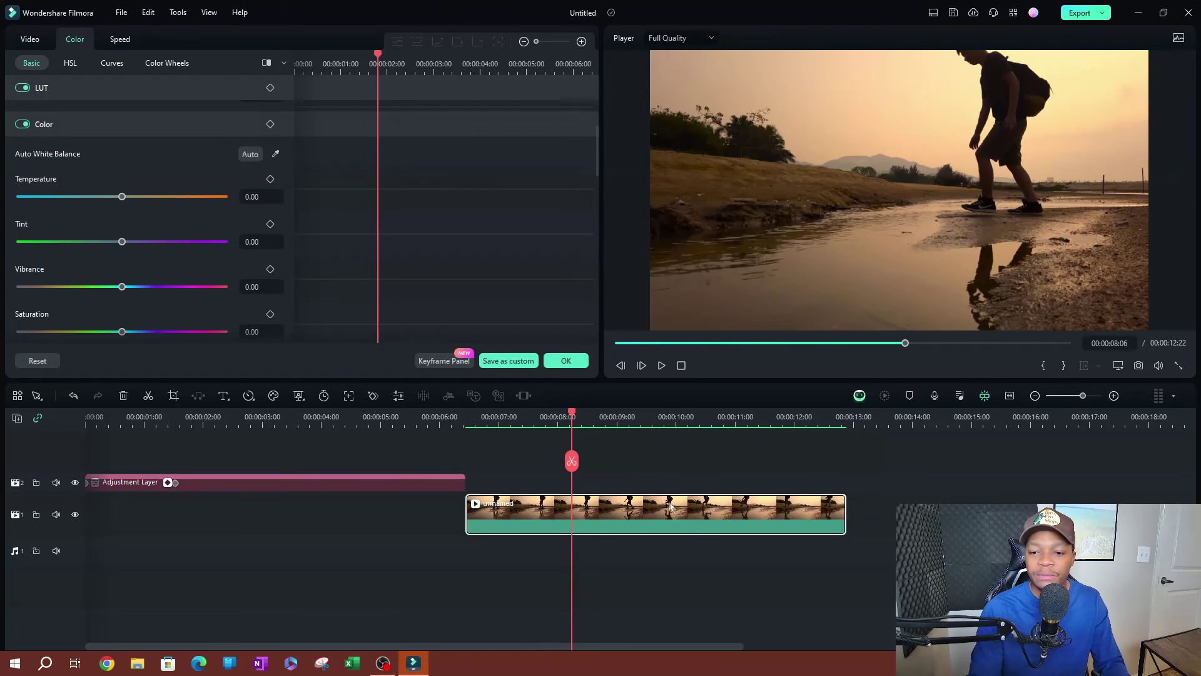
pyautogui.moveTo(753, 519); pyautogui.dragTo(372, 522)
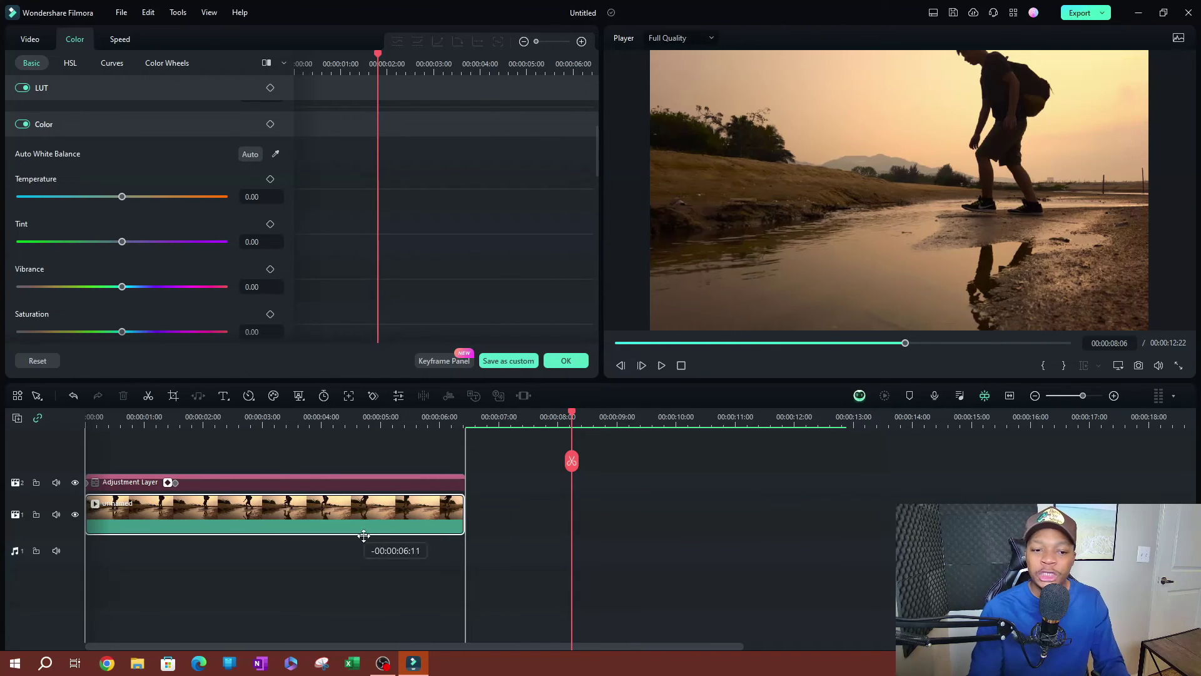
pyautogui.click(368, 470)
pyautogui.click(350, 427)
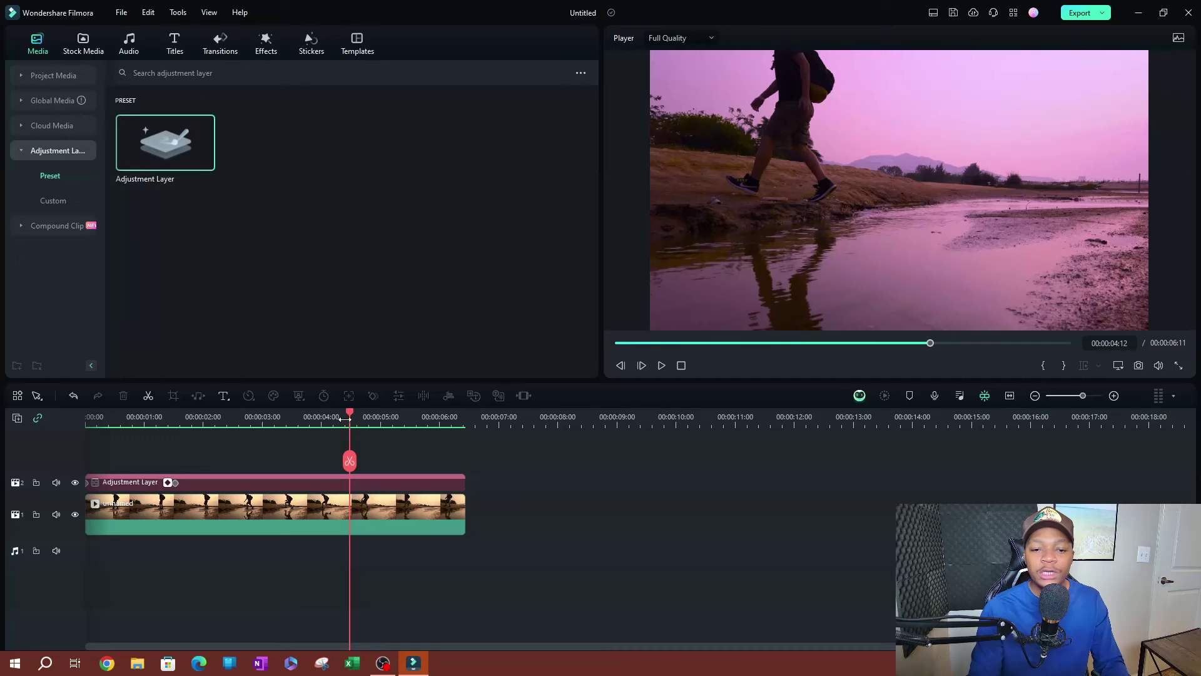
pyautogui.press('Home')
pyautogui.doubleClick(230, 482)
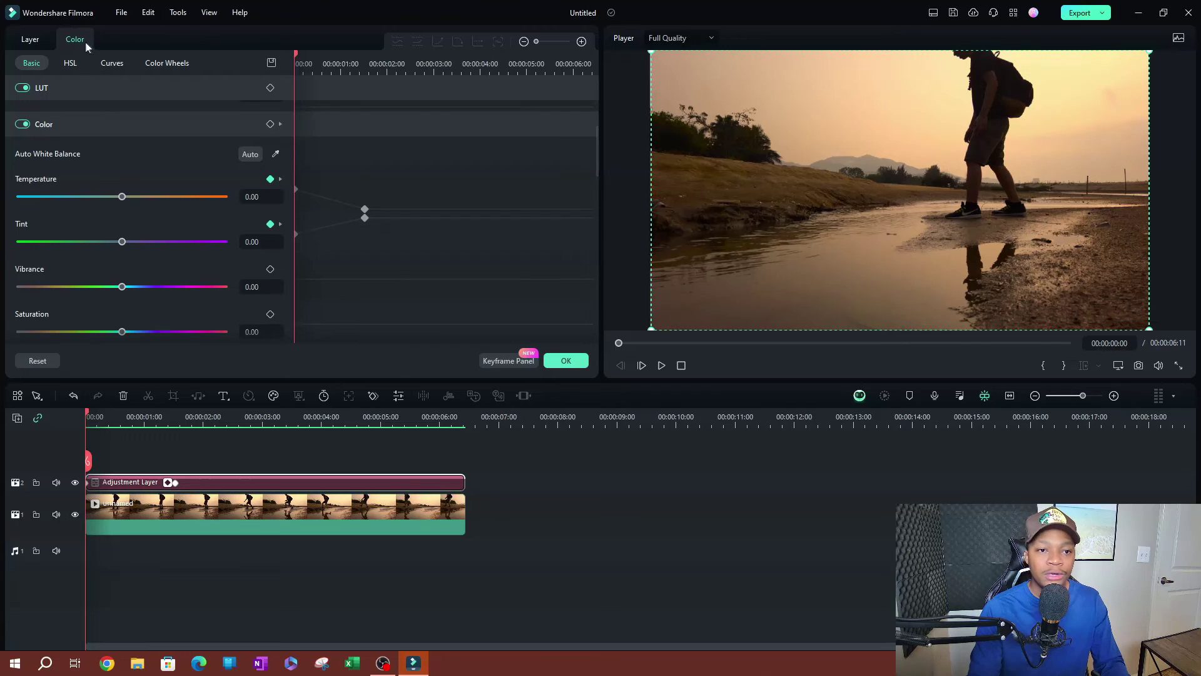
# Save the adjustment layer as custom preset Custom3 and start renaming it in the Custom list
pyautogui.click(32, 43)
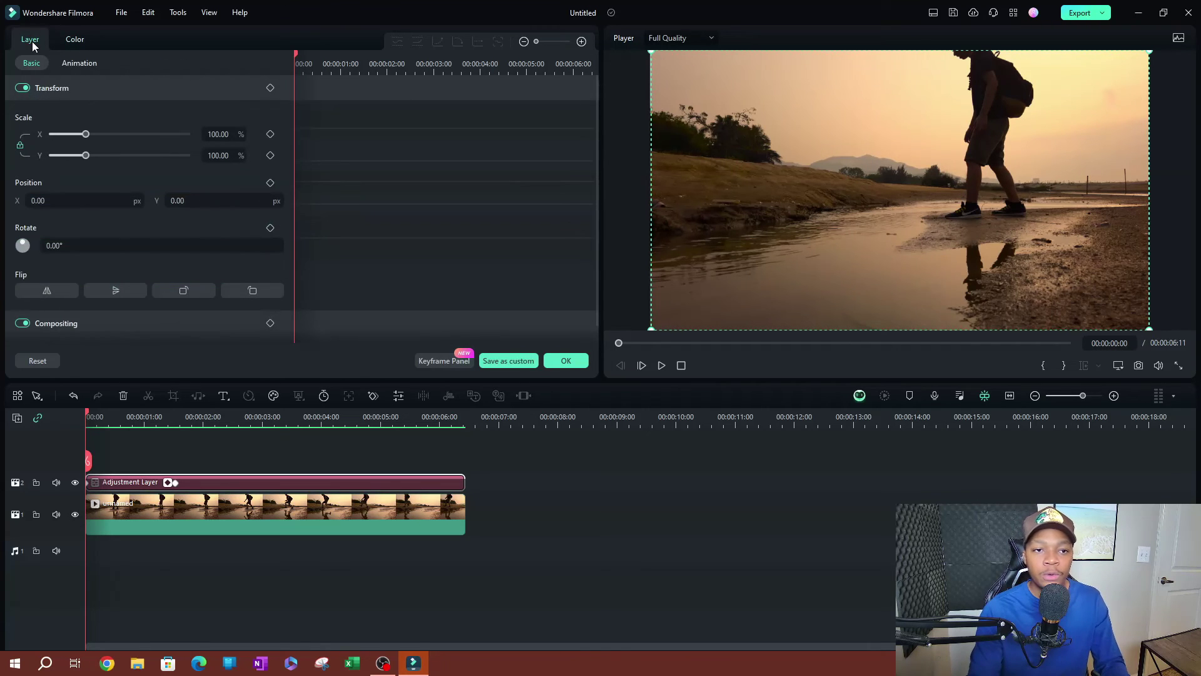
pyautogui.click(507, 363)
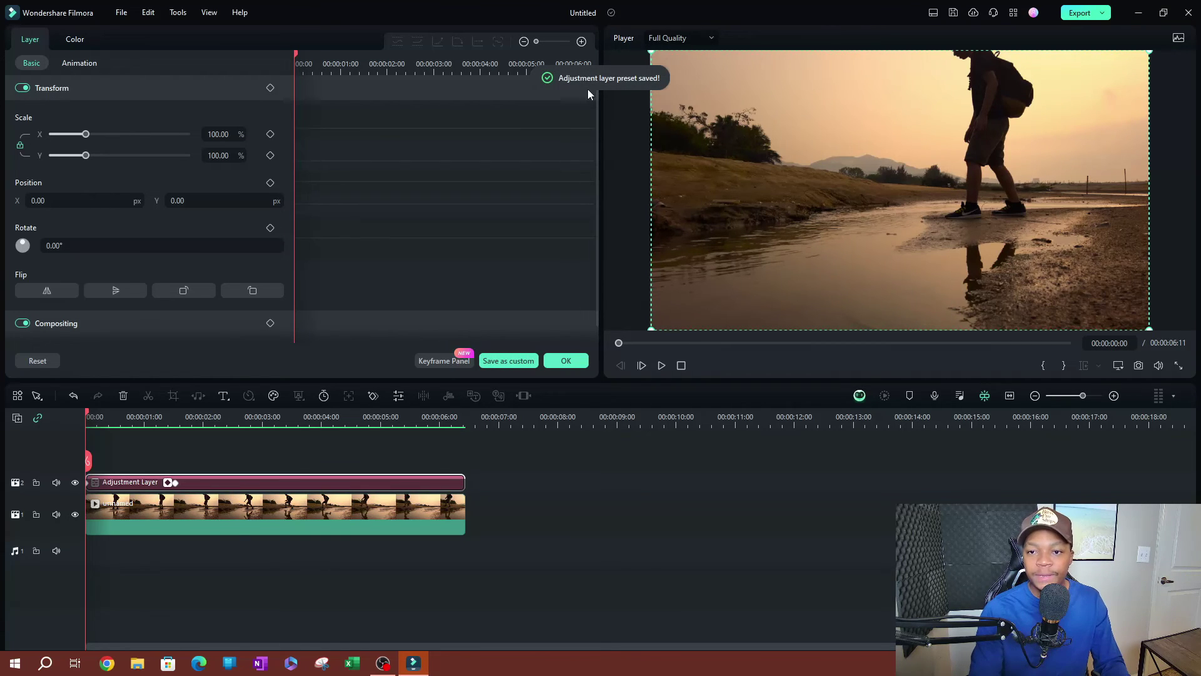
pyautogui.click(570, 368)
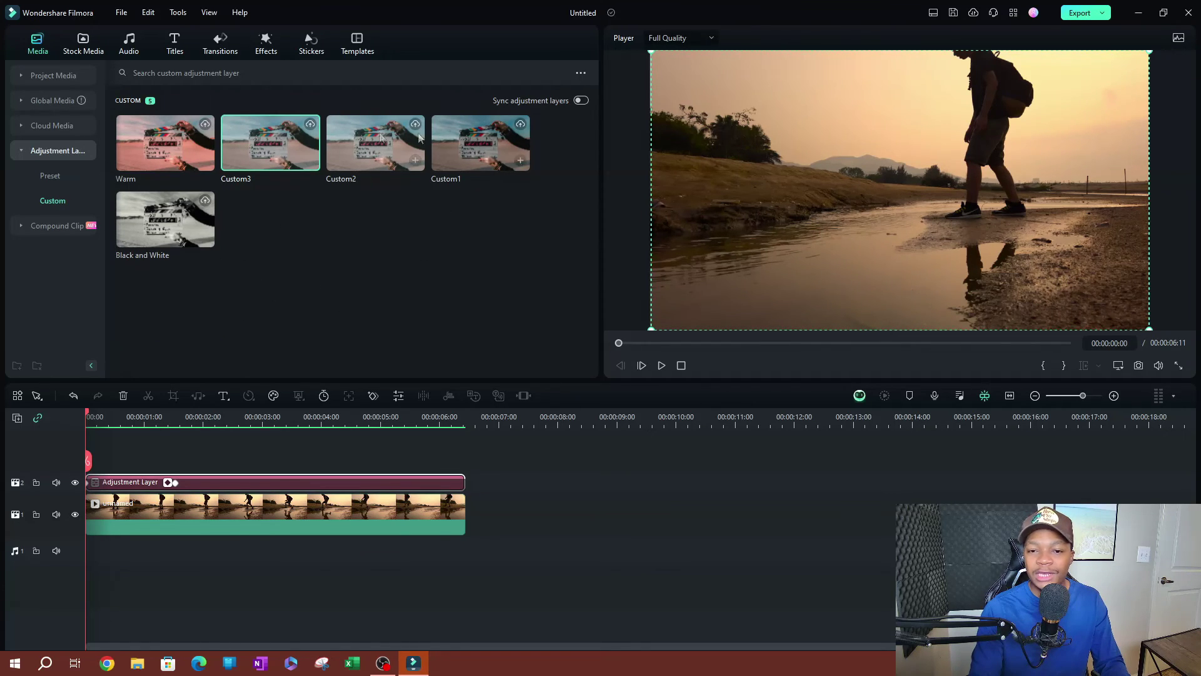
pyautogui.rightClick(261, 150)
pyautogui.click(283, 219)
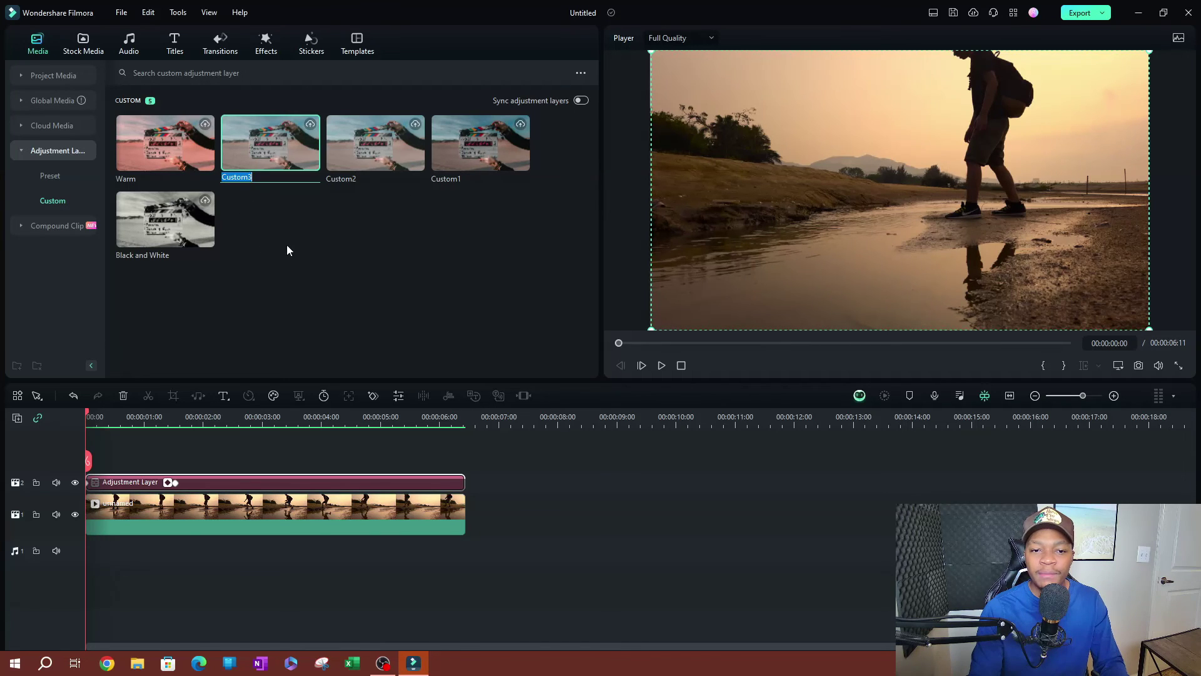